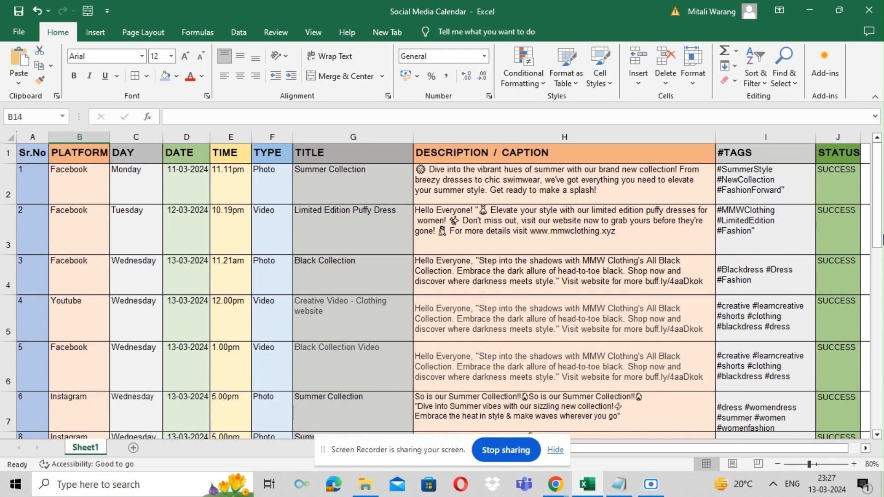
Step: Enter Facebook as the platform and Monday as the day for post 14 in the first empty row
drag(878, 216, 881, 345)
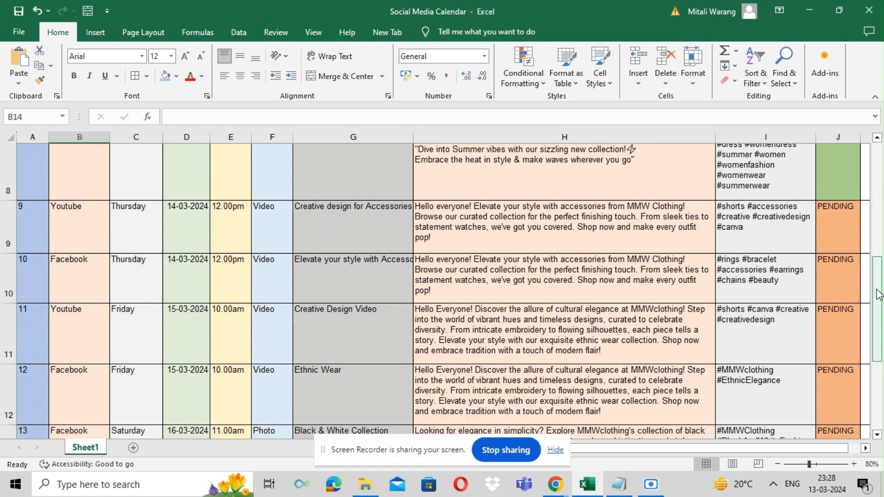
drag(879, 295, 882, 171)
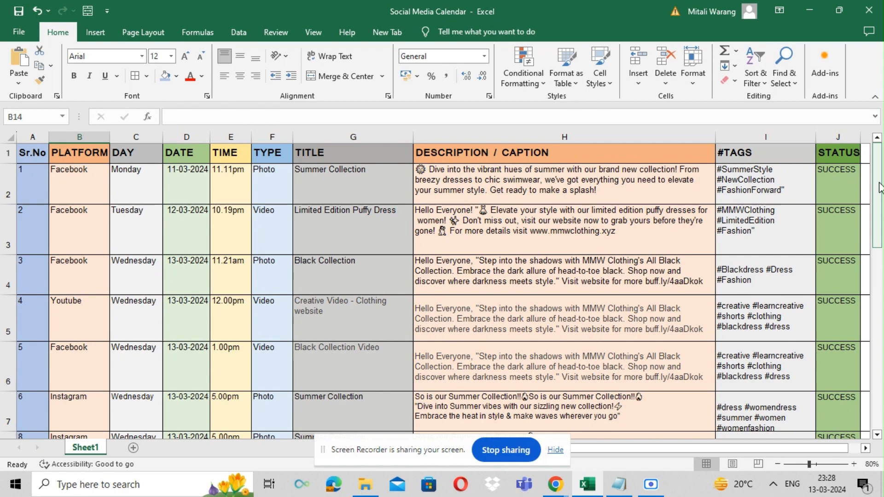
drag(879, 188, 878, 227)
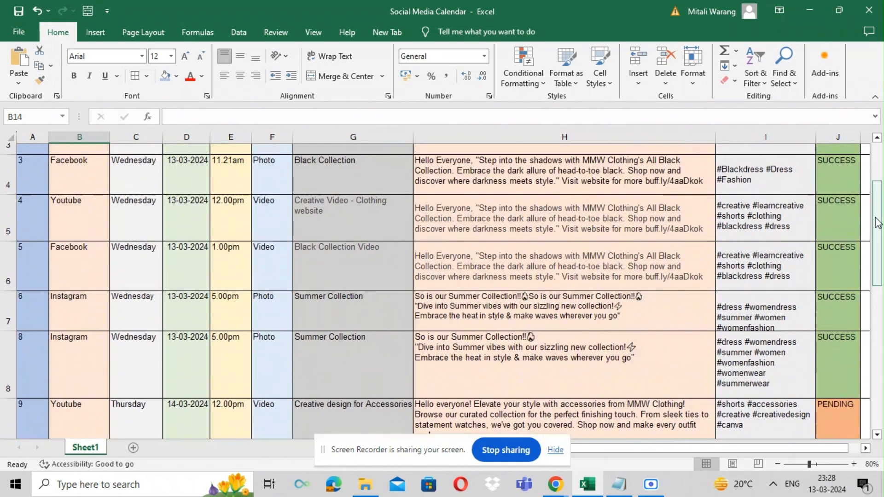
drag(878, 267, 879, 386)
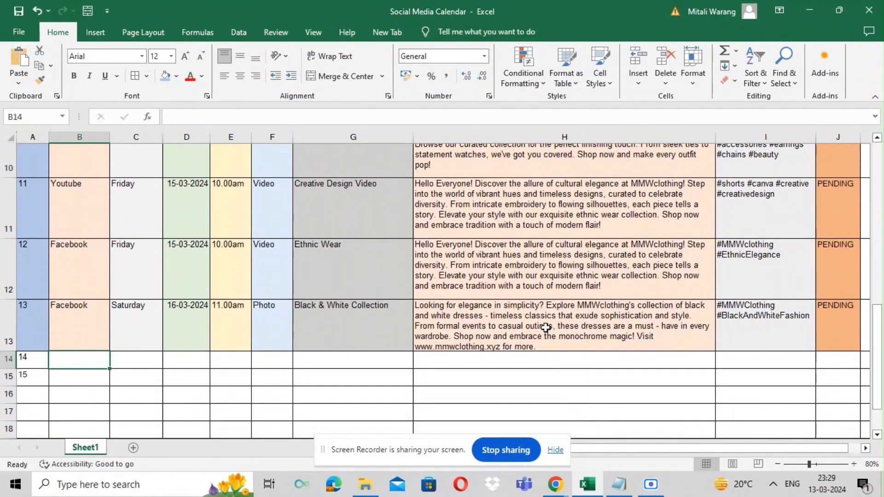
double_click(80, 360)
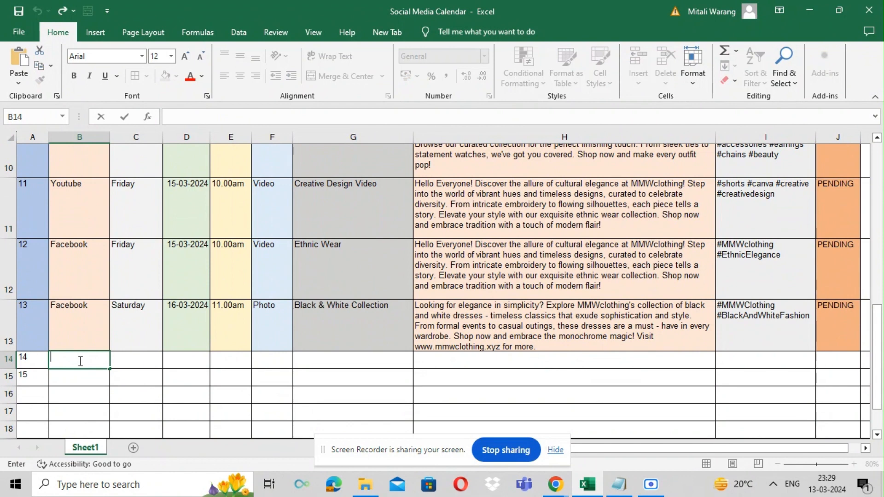
text(Facebook)
double_click(139, 360)
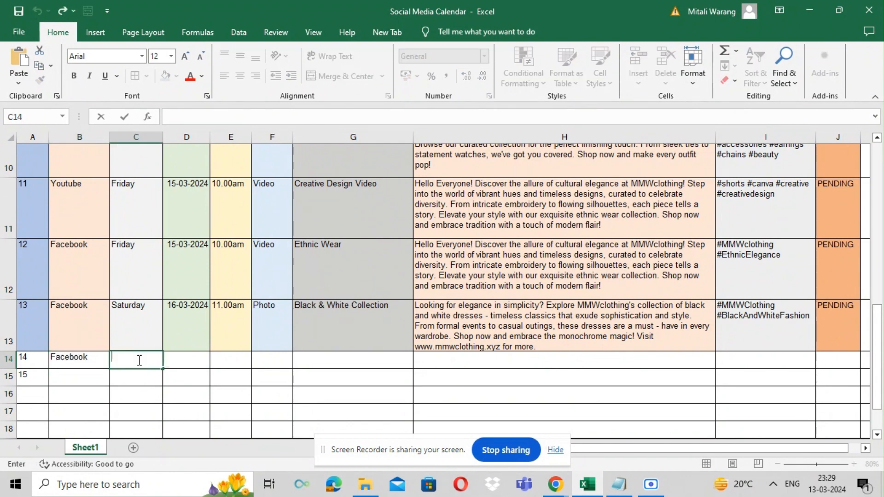
text(M)
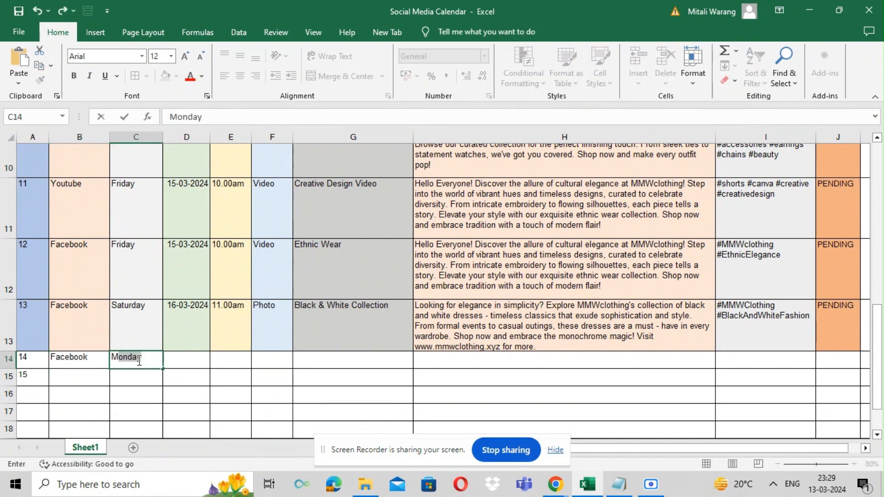
Step: Enter 18-03-2024 as the date, 11.00am as the time and Photo as the type for post 14
double_click(174, 361)
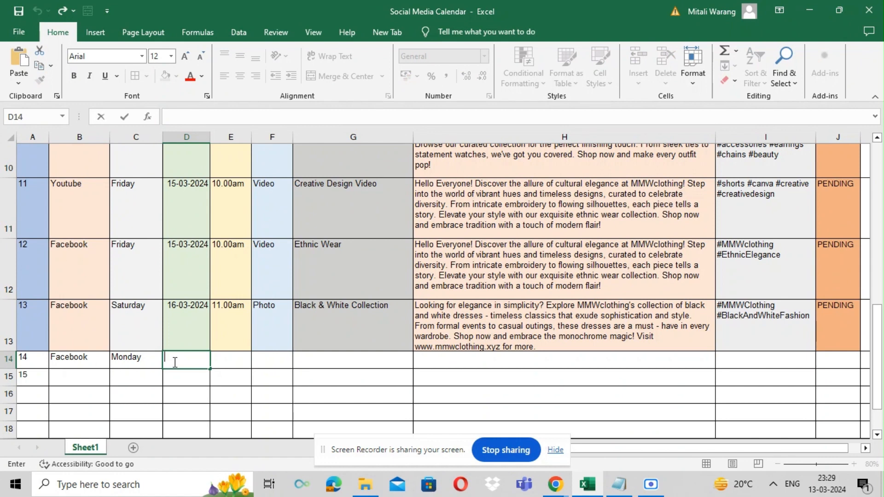
text(18-03-2024)
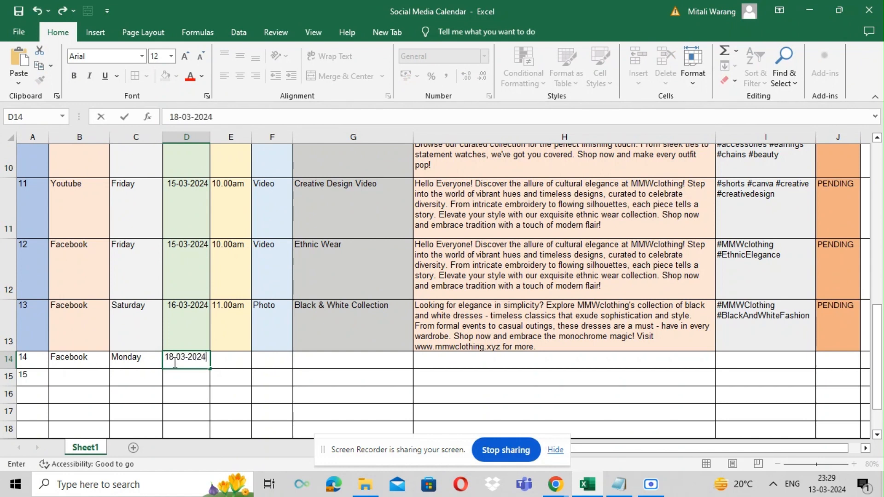
click(230, 362)
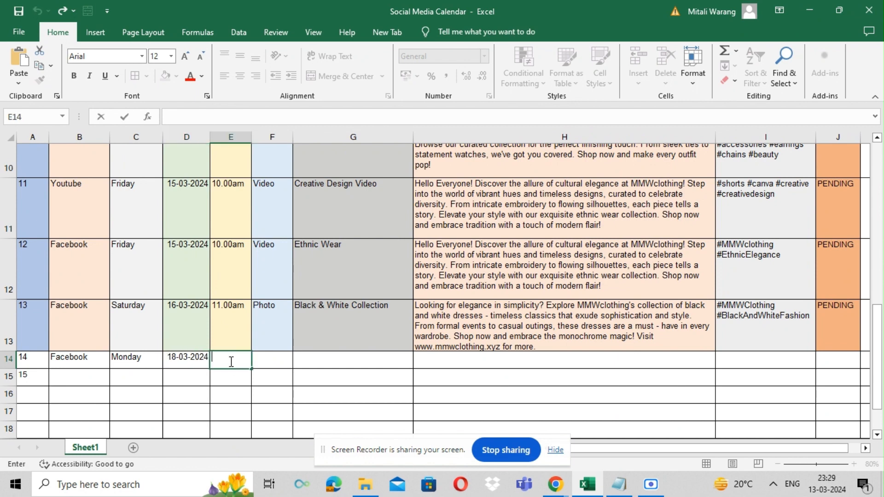
text(11.00am)
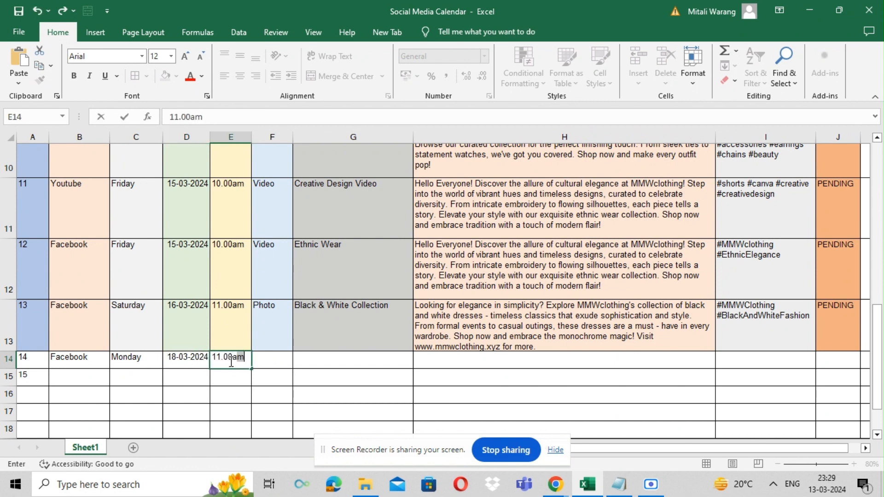
click(257, 361)
text(Photo)
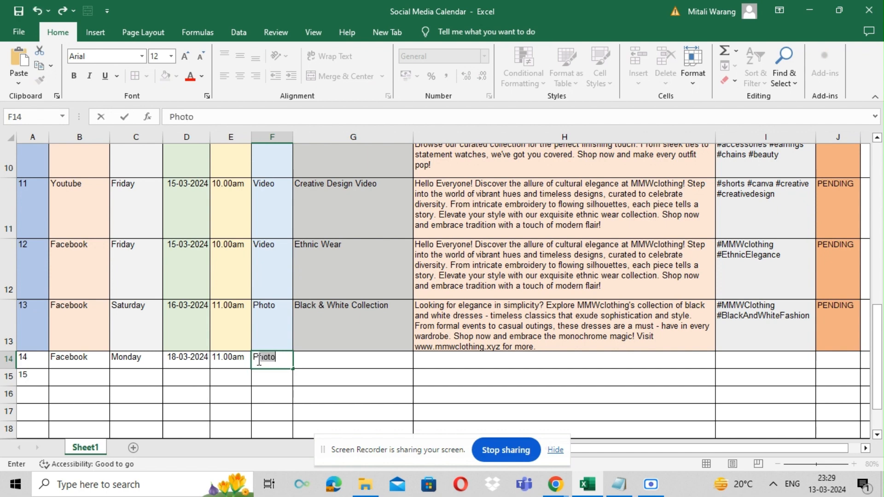
click(308, 361)
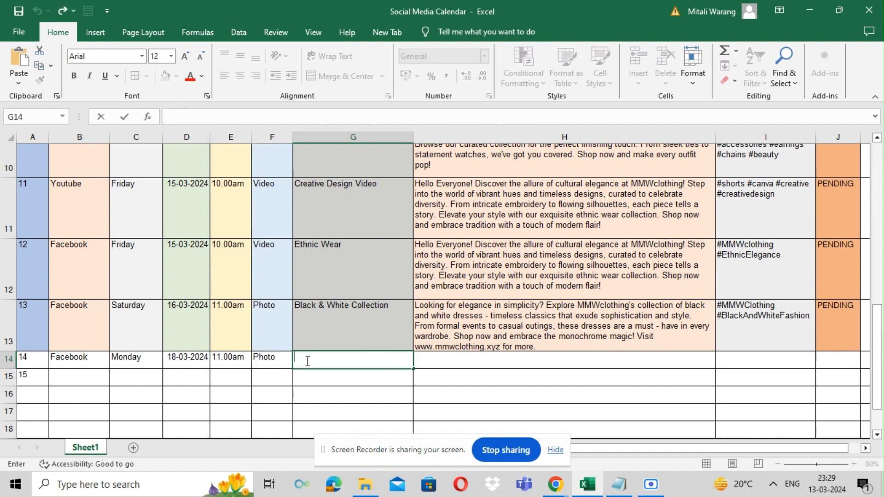
text(Outfit in)
key(BackSpace)
key(BackSpace)
key(BackSpace)
key(BackSpace)
key(BackSpace)
key(BackSpace)
key(BackSpace)
key(BackSpace)
key(BackSpace)
Step: View the Outfit Inspirations design open in Canva in the browser, then return to the spreadsheet
mouse_move(554, 493)
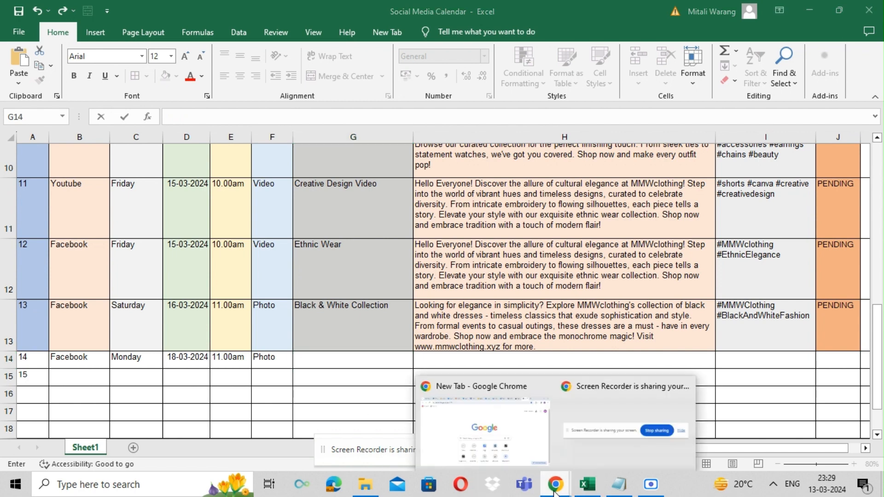
click(491, 434)
click(460, 12)
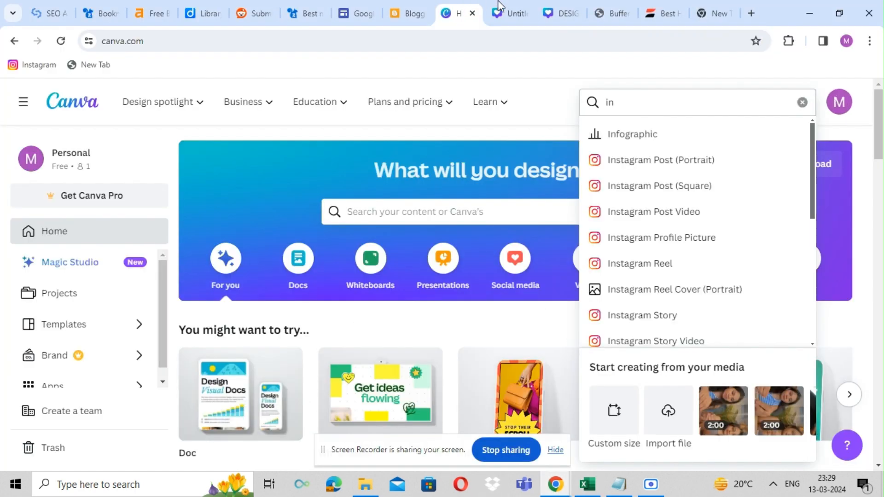
click(500, 8)
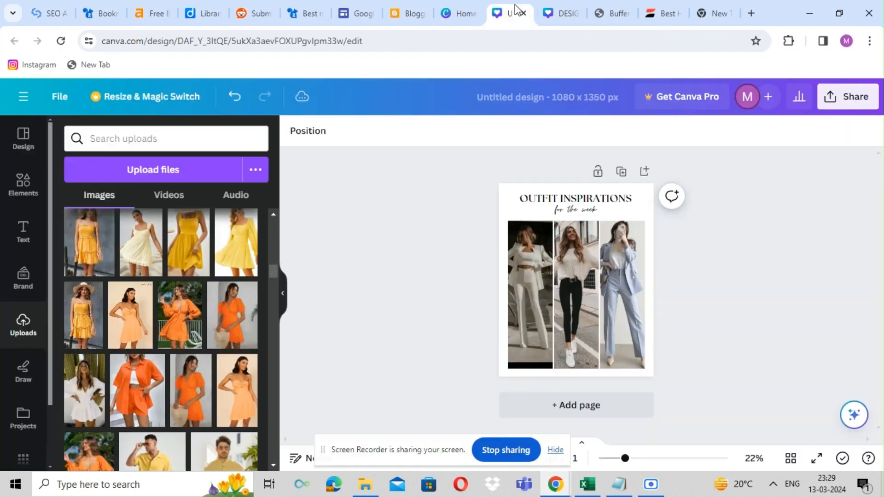
click(585, 485)
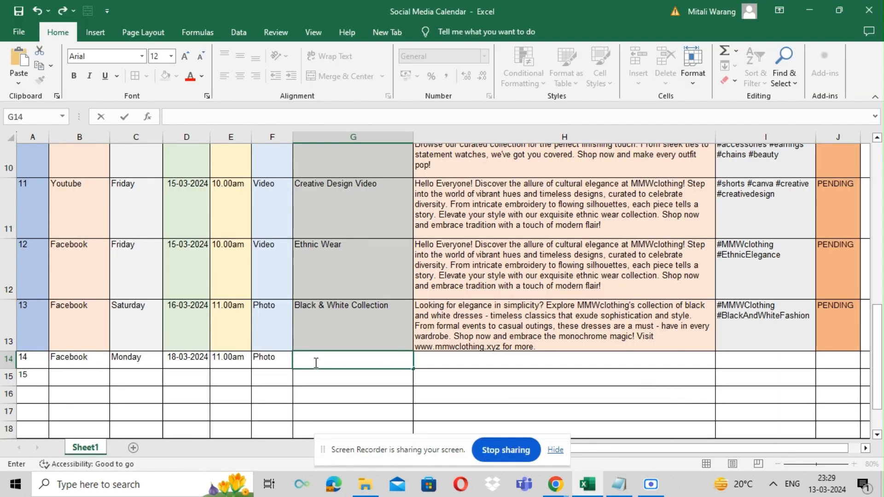
Step: Enter Outfit Inspiration for the week as the title for post 14
text(Outfit Inspir)
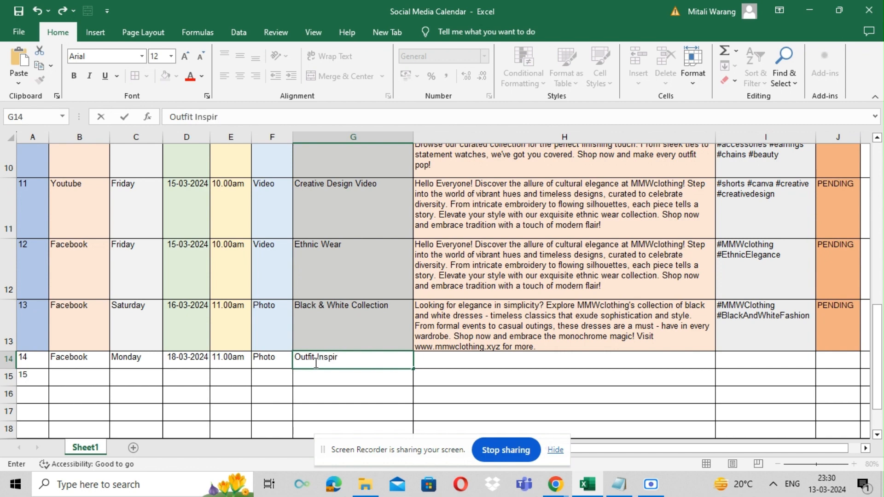
text(ation for the )
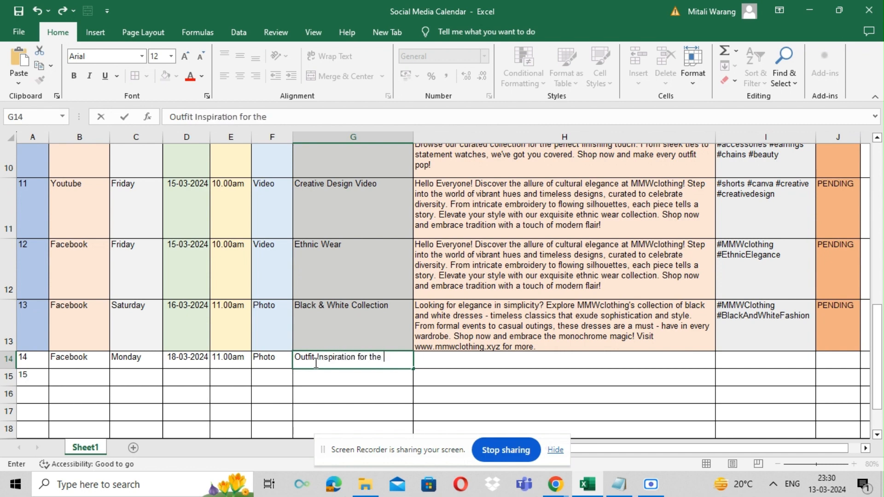
text(week)
Step: Copy the caption from Notepad, paste it into post 14's description cell, and wrap its text
double_click(436, 360)
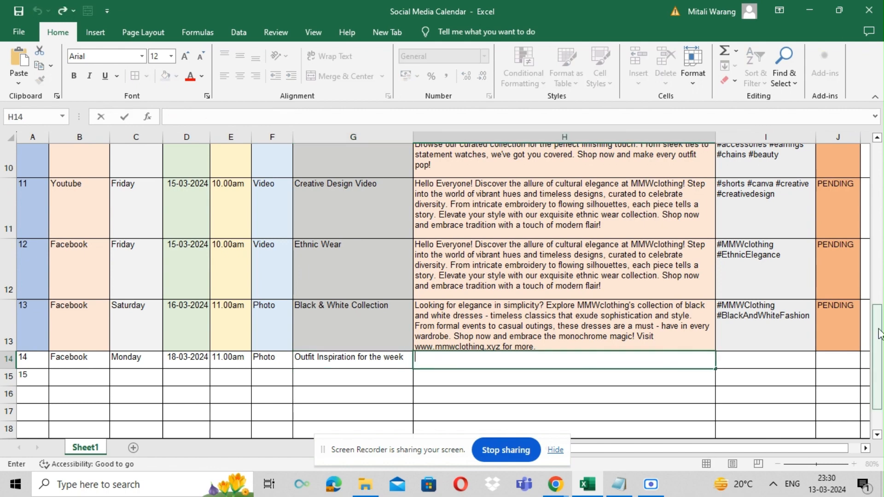
mouse_move(879, 334)
mouse_down()
mouse_move(879, 161)
mouse_move(880, 328)
mouse_up()
click(663, 370)
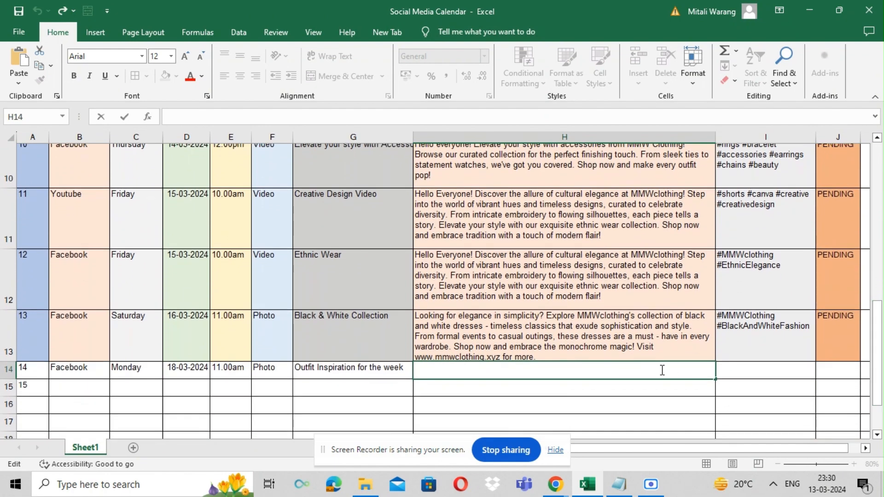
click(614, 408)
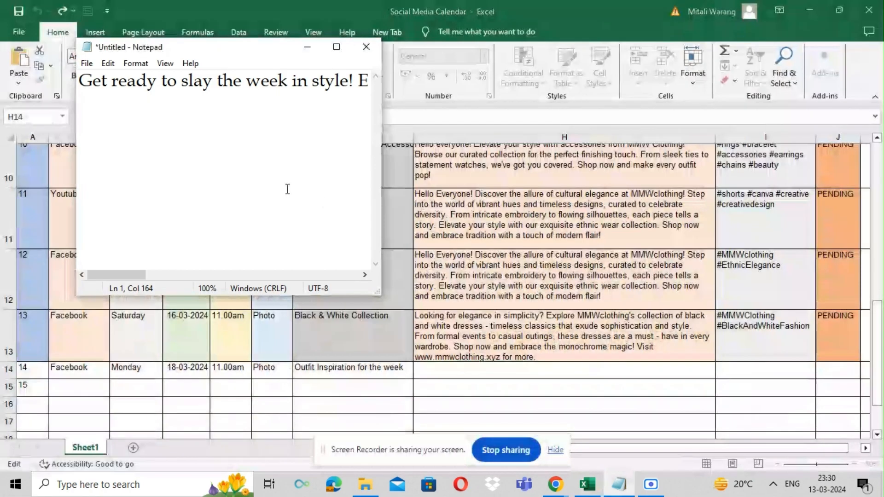
drag(81, 82, 372, 95)
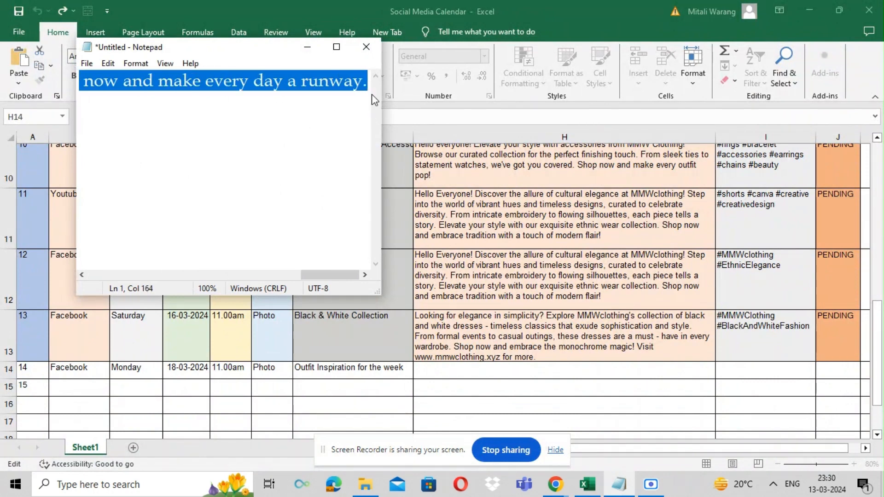
click(466, 367)
text(Get ready to slay the week in style! Elevate your wardrobe with trendy pieces from MMW Clothing, where fashion meets comfort. Shop now and make every day a runway.)
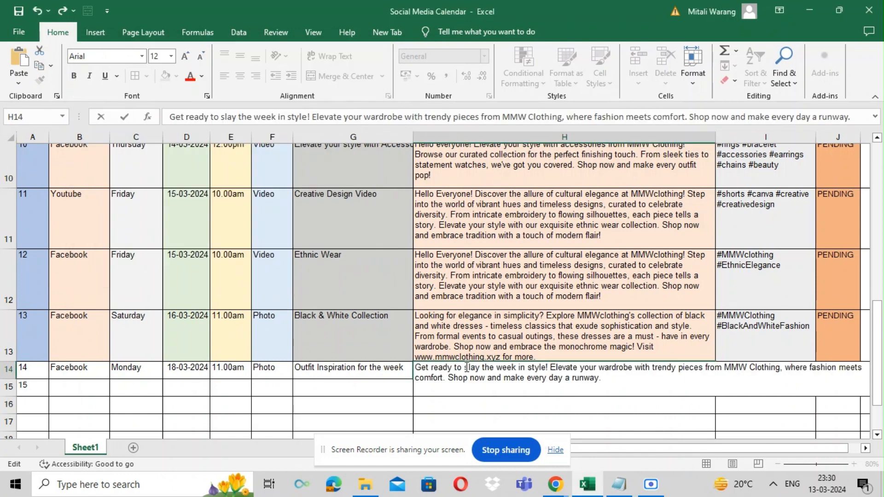
click(382, 383)
click(465, 369)
click(335, 57)
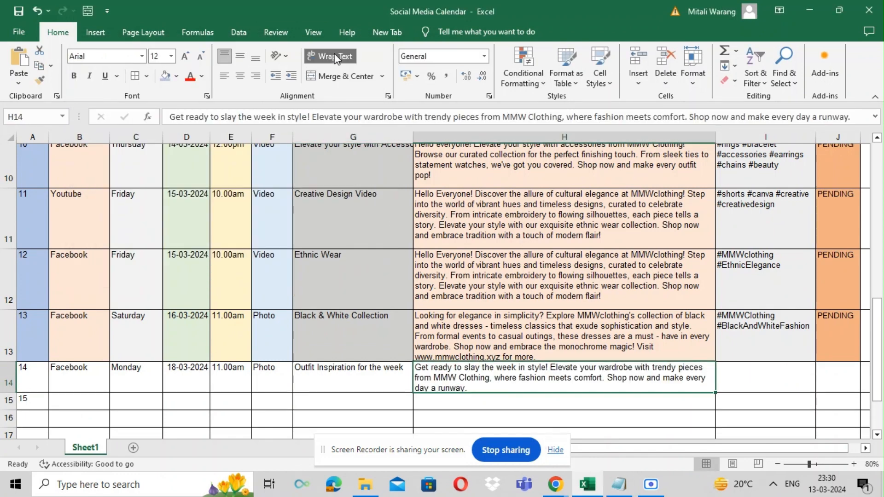
Step: Review the suggested hashtags in the Instagram hashtag generator in the browser before returning to the spreadsheet
click(765, 385)
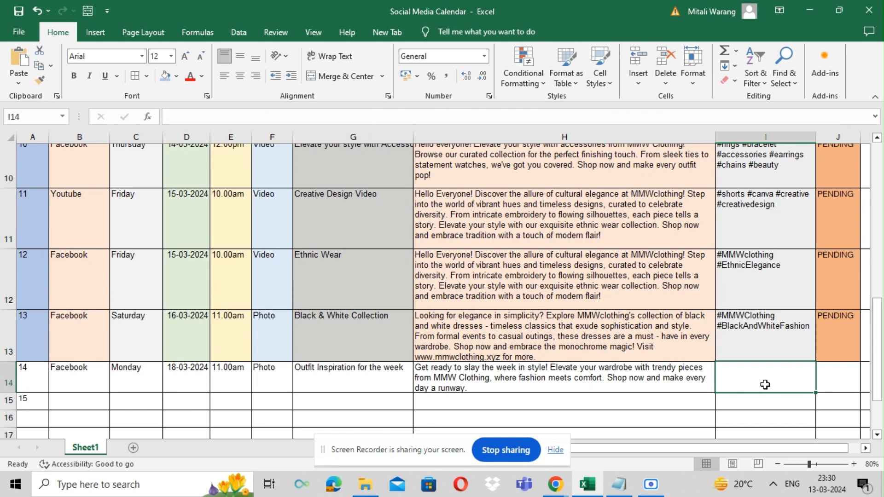
mouse_move(554, 490)
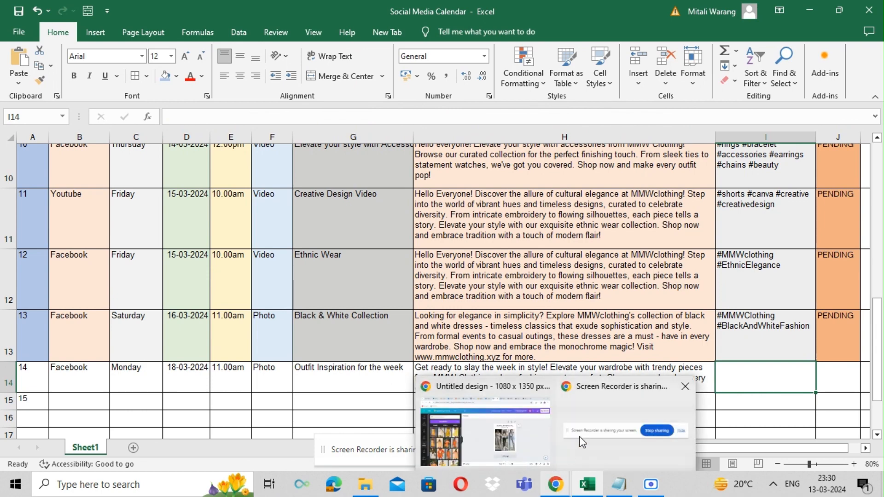
click(506, 430)
click(660, 13)
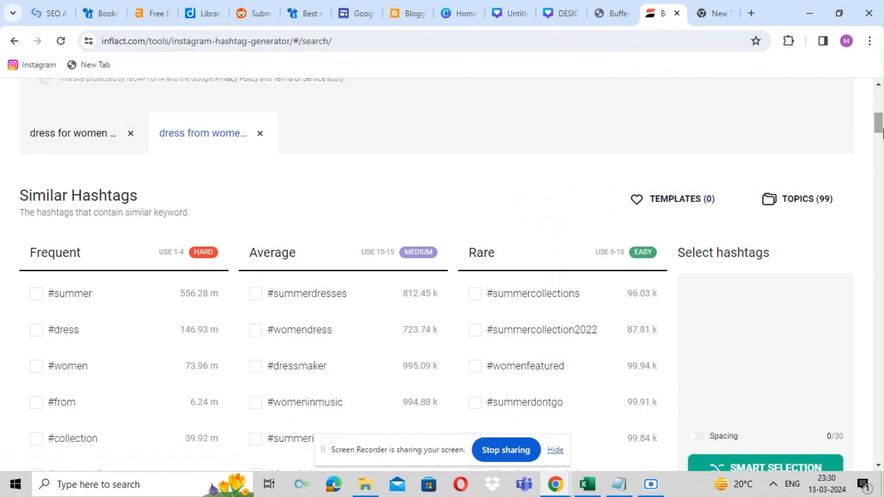
mouse_move(877, 131)
mouse_down()
mouse_move(877, 123)
mouse_move(880, 135)
mouse_up()
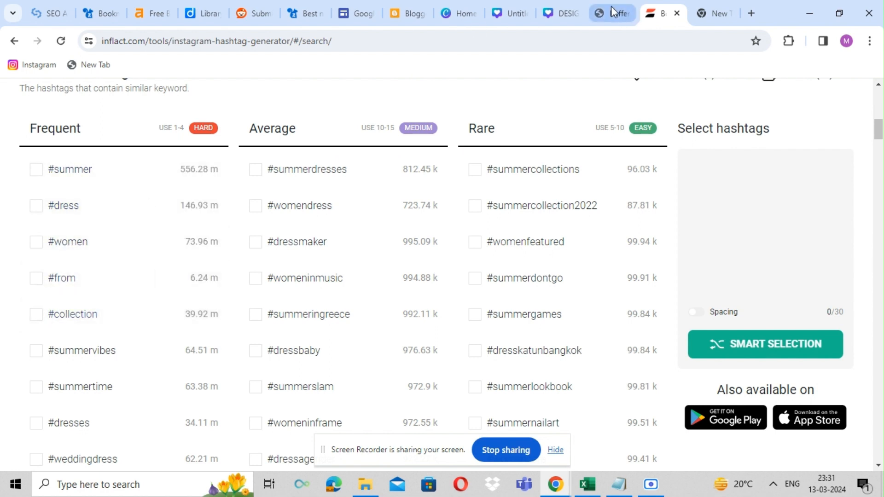
click(592, 494)
Step: Enter #dress #colllection #women #outfit #womendress as the tags for post 14
click(771, 381)
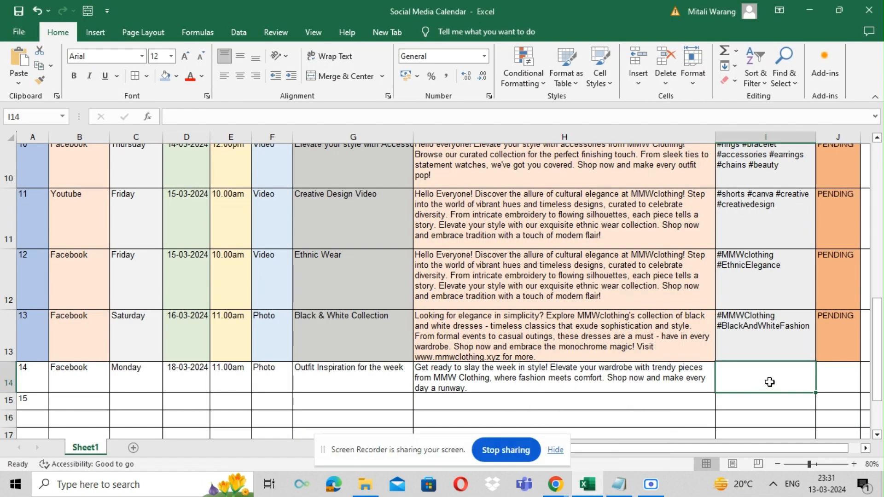
text(#dress)
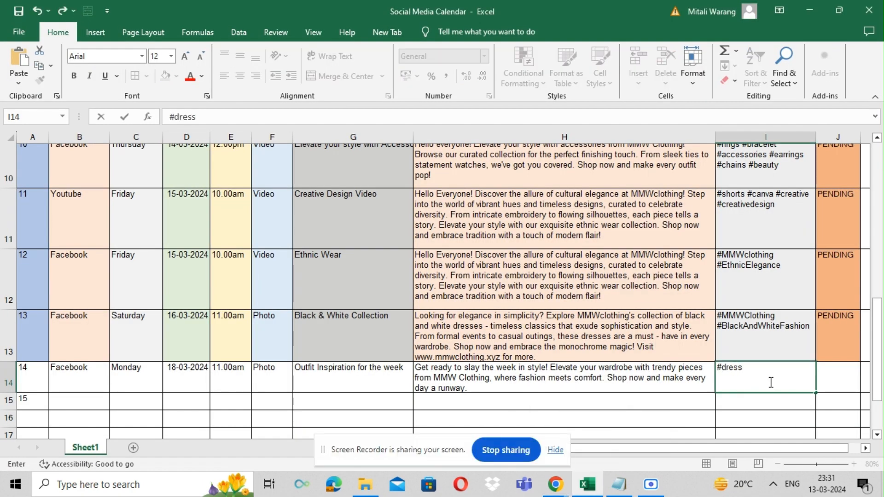
text( #colllection #w)
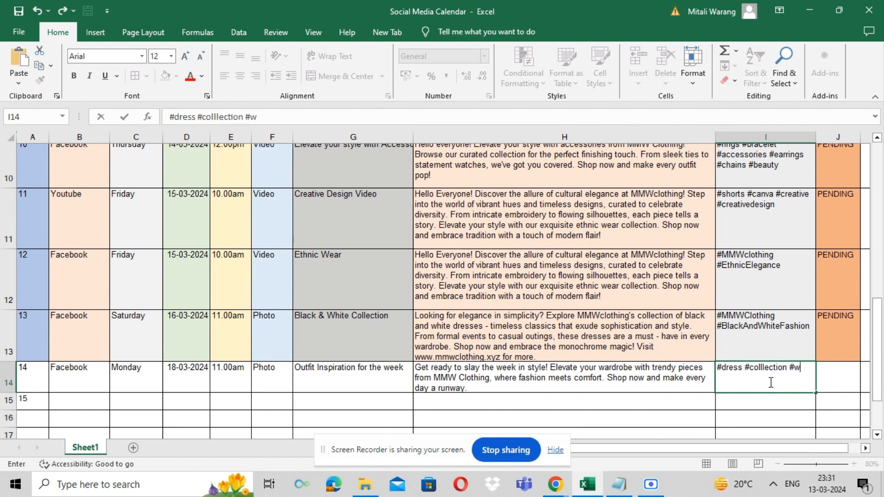
text(omen #)
text(outfi)
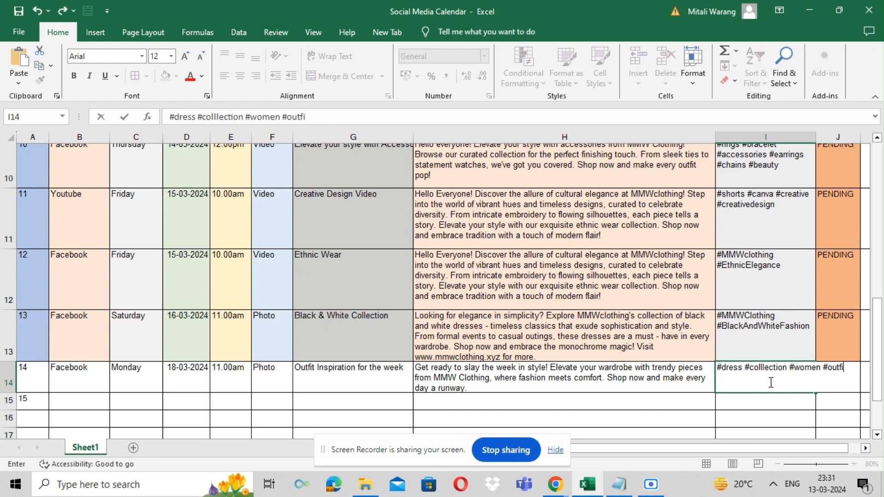
text(t #)
text(womendress)
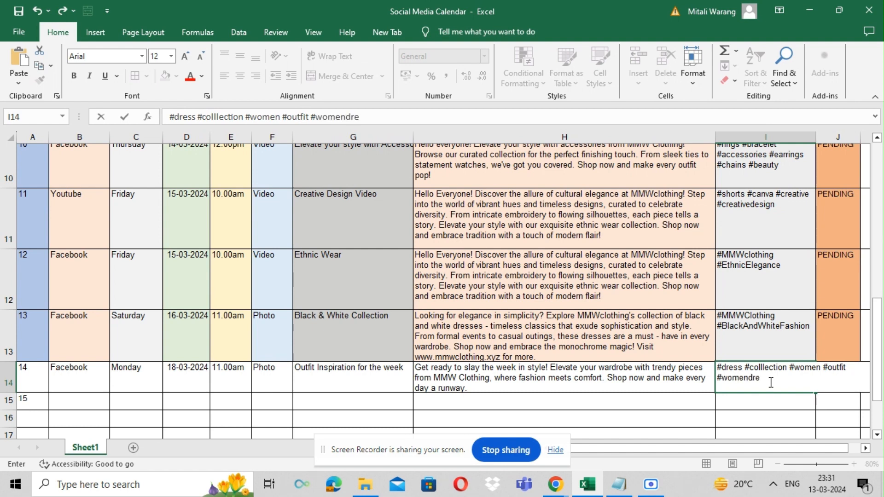
click(749, 383)
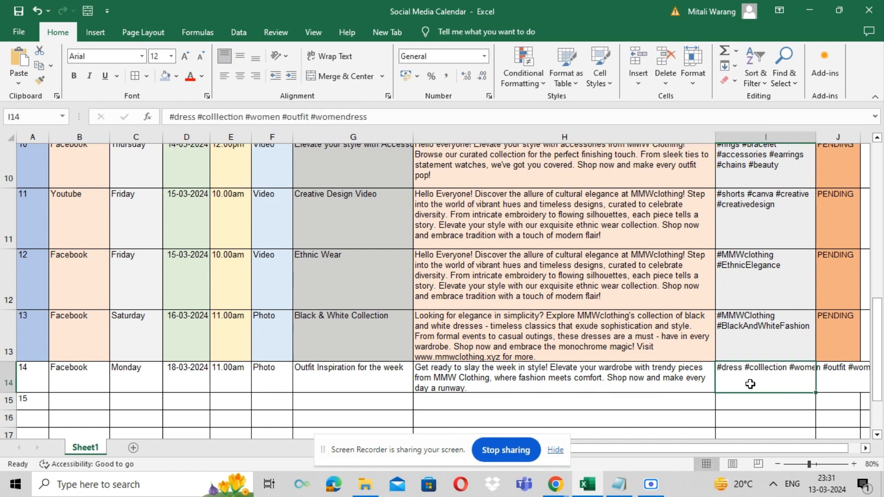
Step: Wrap the text in post 14's tags cell and fill PENDING down into post 14's status cell
click(350, 54)
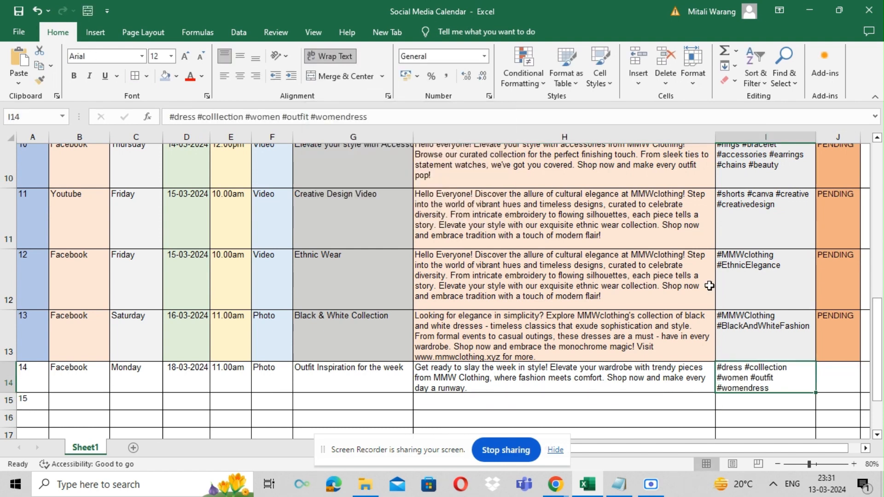
click(837, 341)
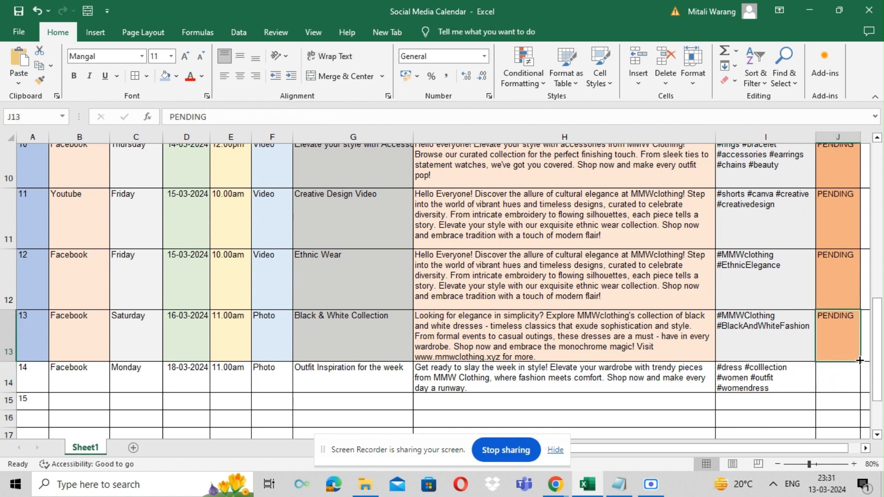
drag(859, 360, 859, 390)
Step: Apply a light blue-grey fill colour to the tags cells of posts 13 and 14
click(755, 347)
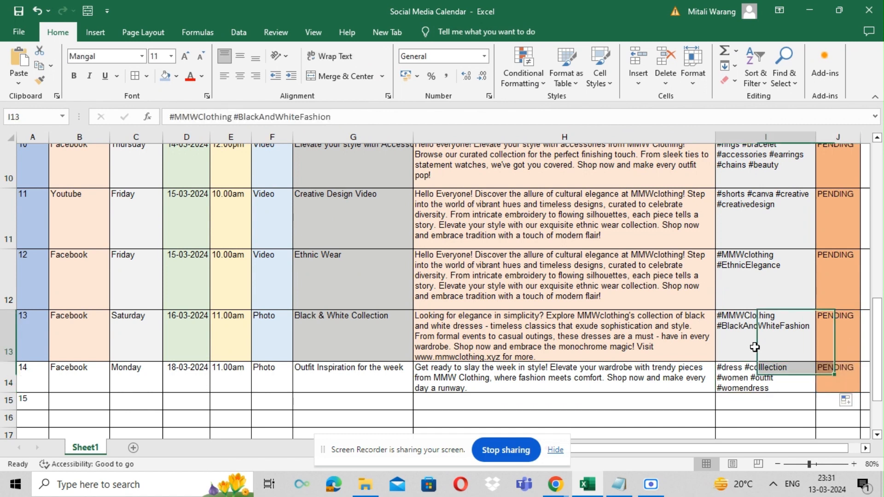
drag(754, 347, 757, 382)
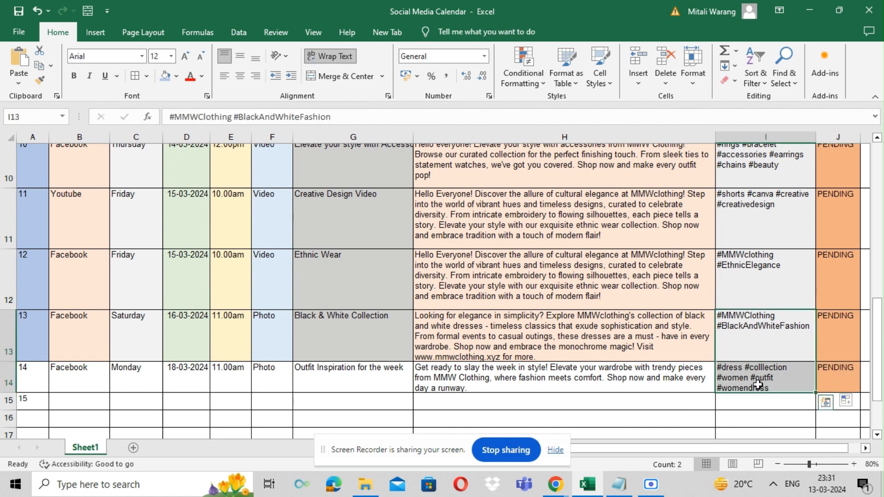
click(176, 76)
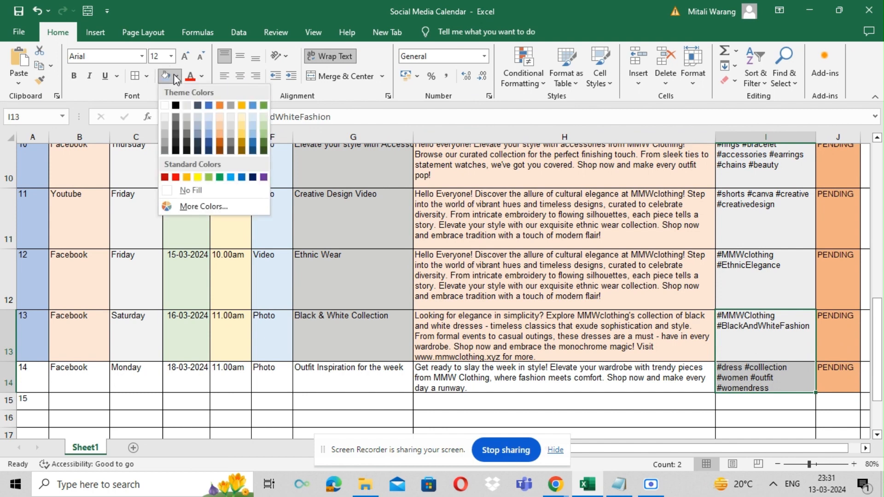
click(203, 116)
click(296, 380)
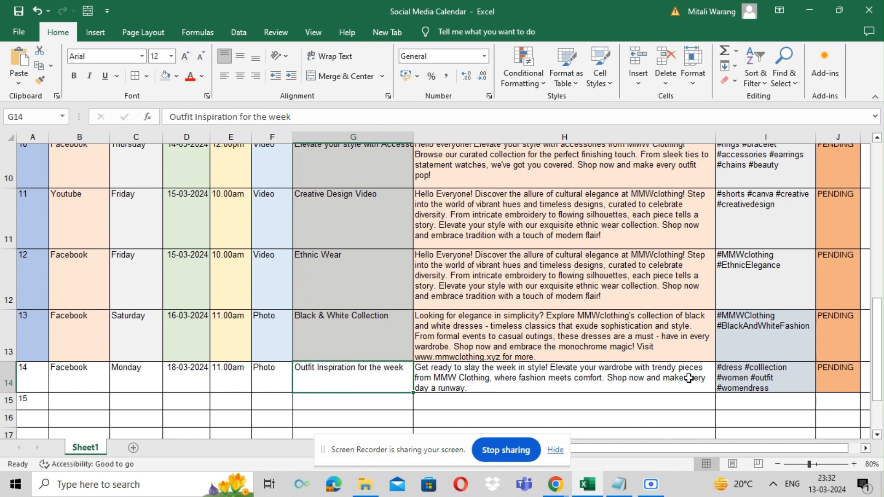
Step: Switch to Buffer in the browser and open the MMW Clothing channel's posting queue
mouse_move(555, 484)
click(487, 423)
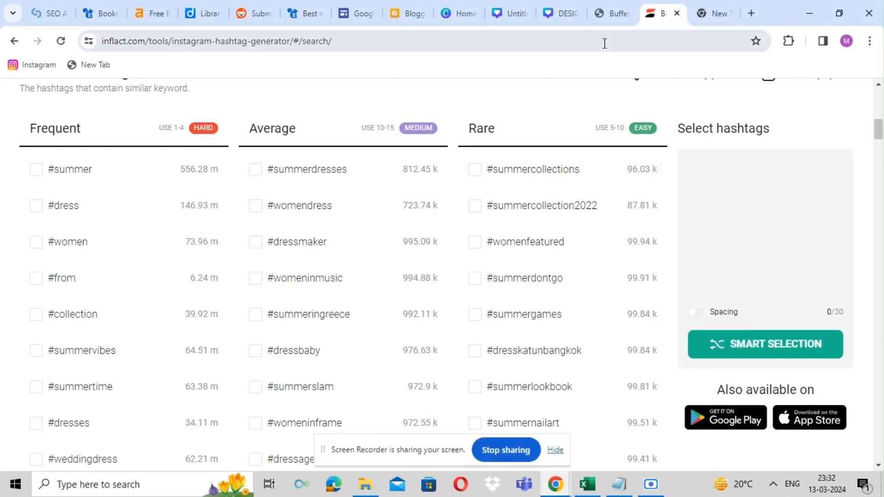
click(609, 13)
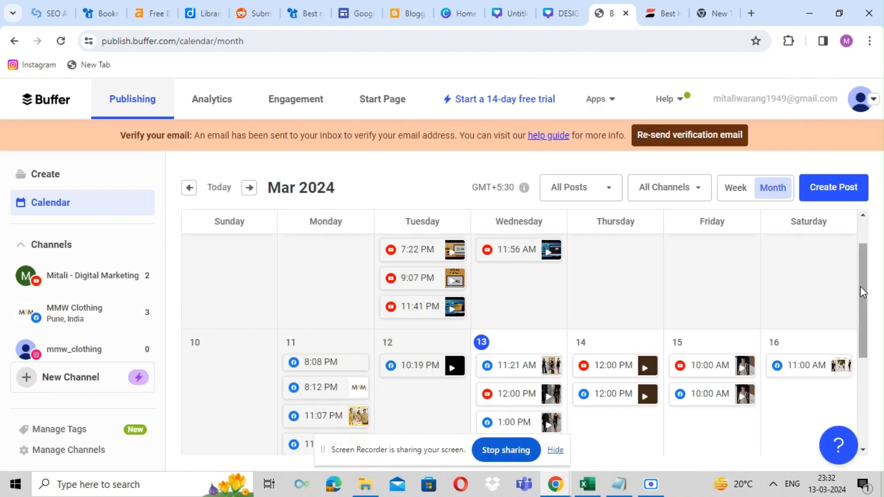
drag(860, 286, 850, 367)
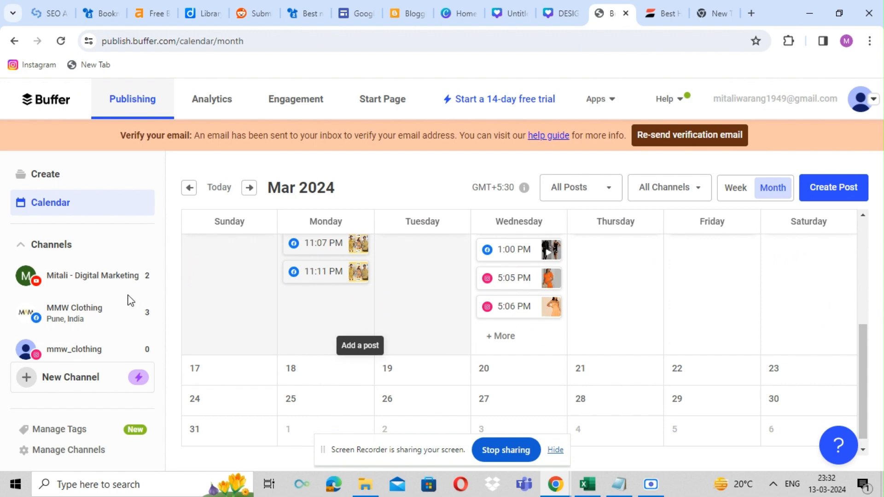
click(121, 325)
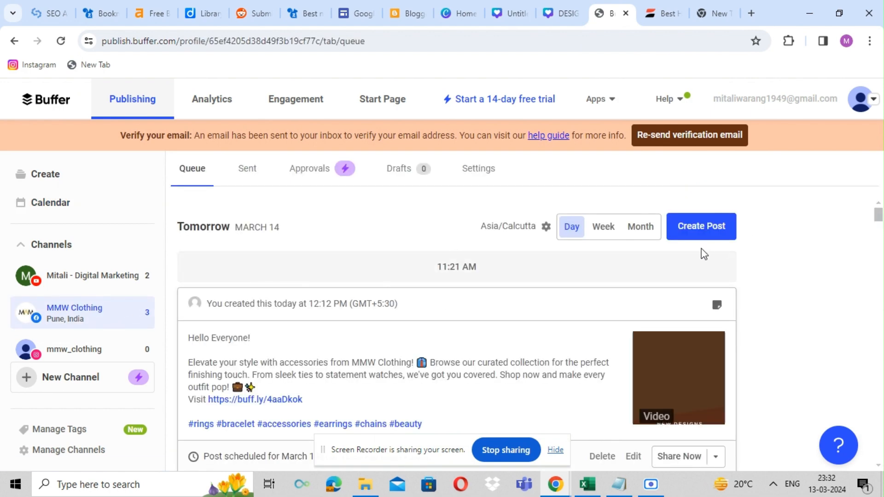
drag(879, 221, 879, 271)
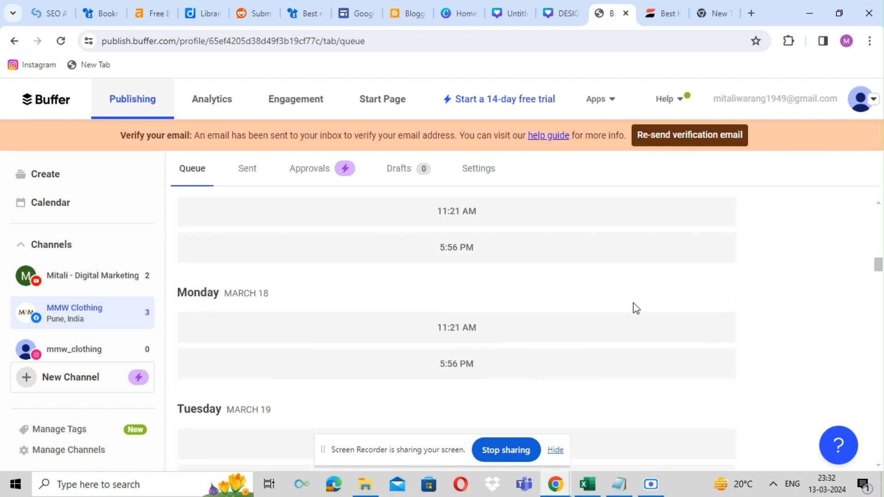
Step: Check post 14's schedule in the spreadsheet and return to the Buffer queue
mouse_move(591, 487)
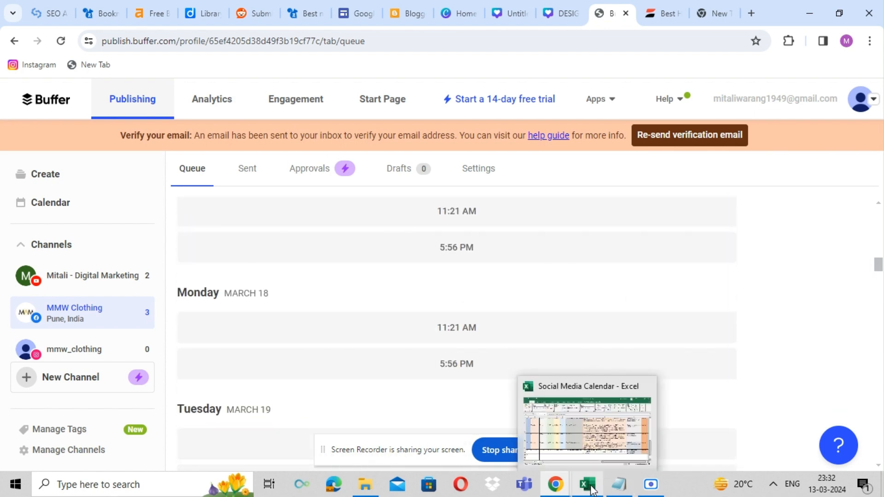
click(567, 443)
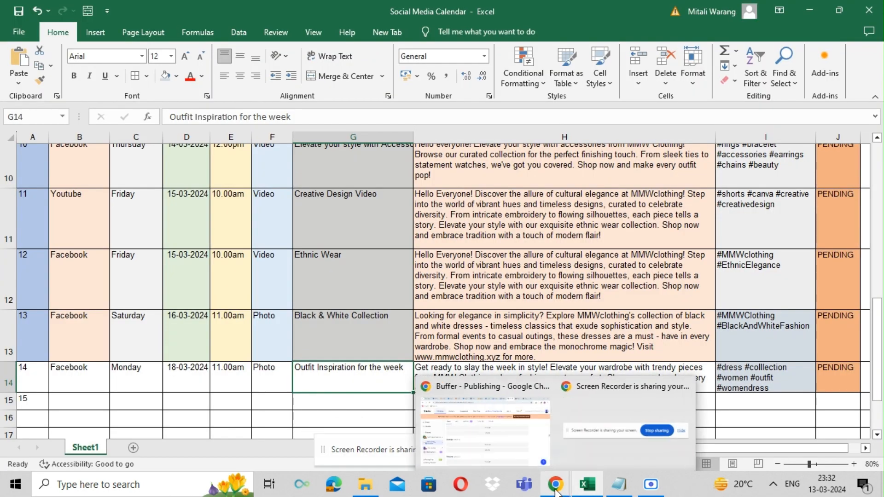
mouse_move(556, 487)
click(523, 442)
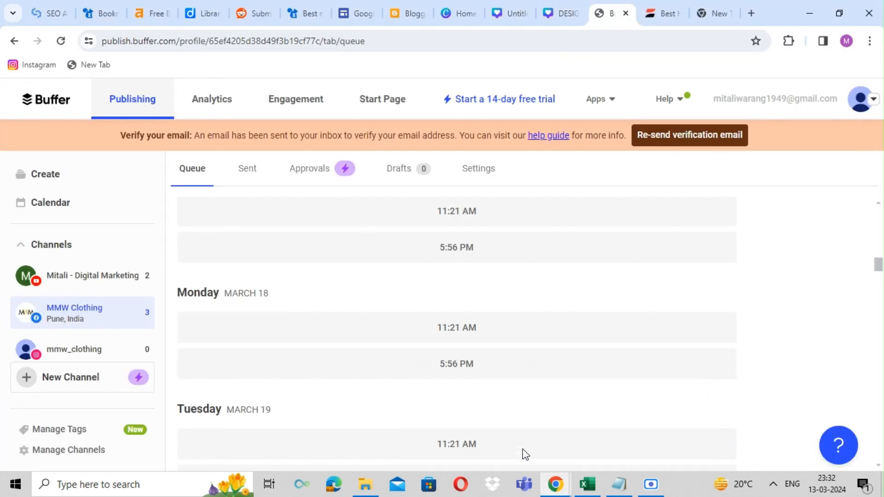
Step: Create a post in the Monday March 18 queue slot and set its scheduled time to 11:00 AM
click(464, 338)
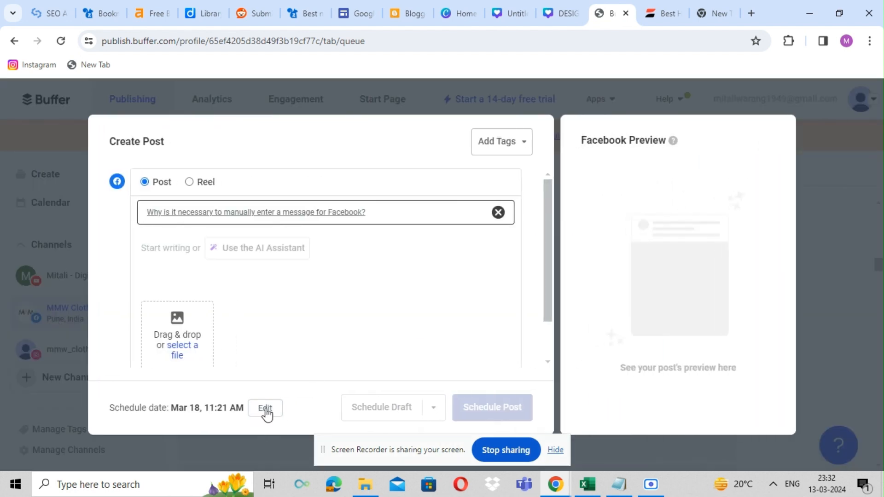
click(266, 413)
click(440, 266)
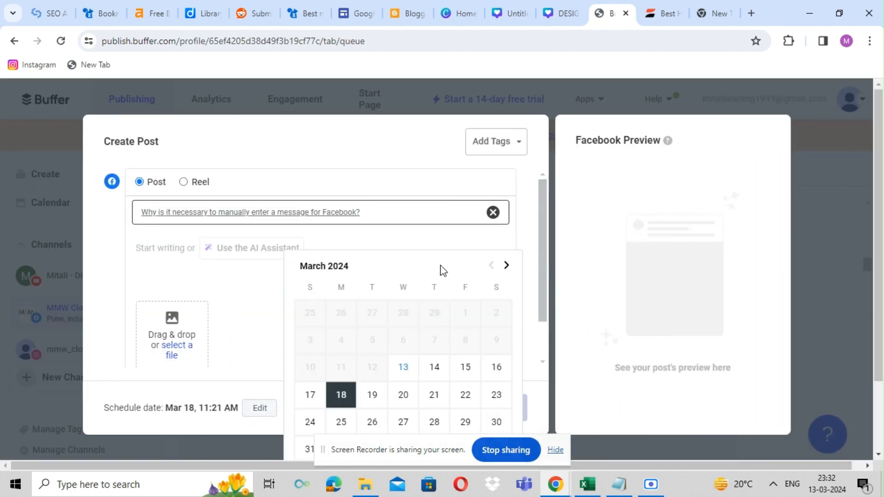
key(Down)
key(Down)
key(Down)
key(Down)
key(Down)
key(Down)
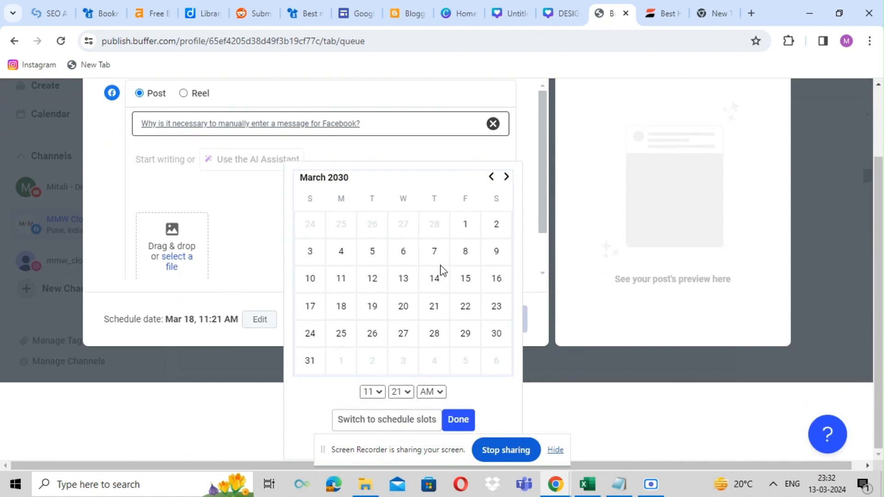
click(407, 392)
scroll(409, 188, up, 1)
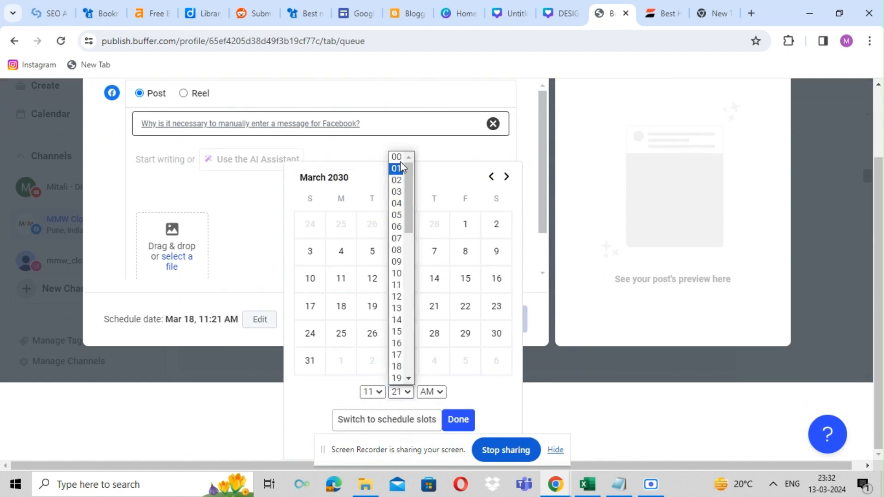
click(399, 161)
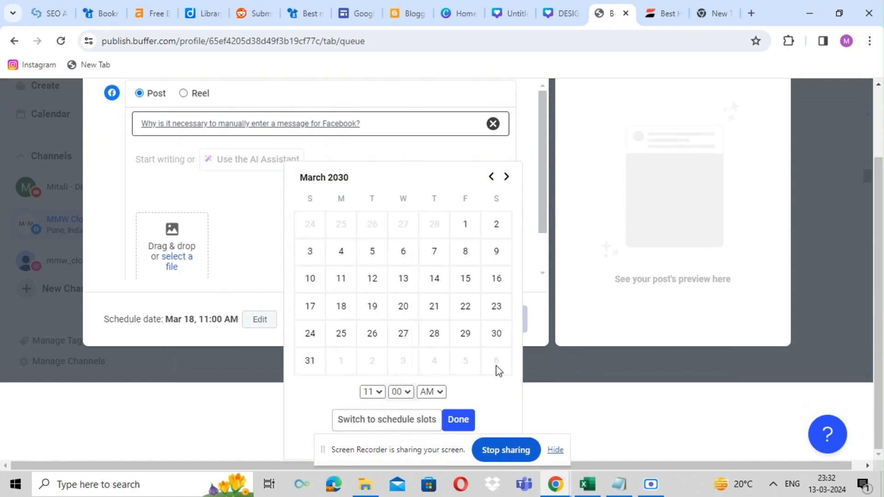
click(233, 227)
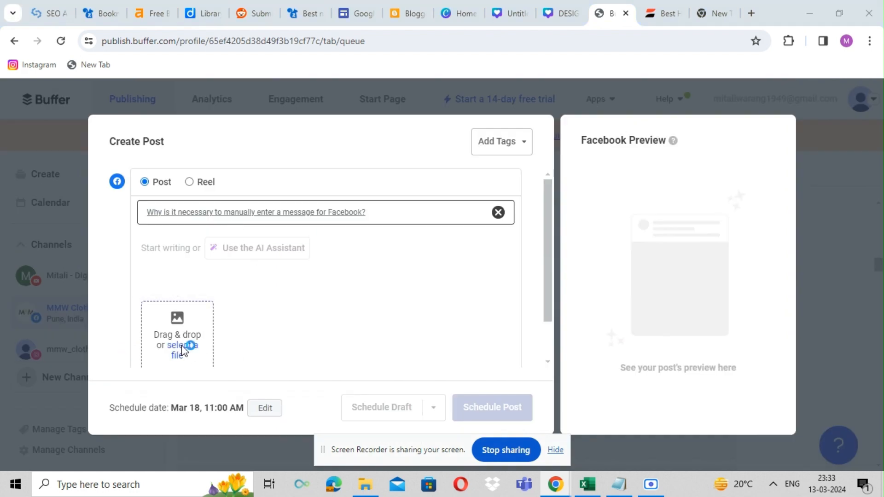
Step: Attach the Untitled design outfit image from Downloads to the Facebook post
click(181, 347)
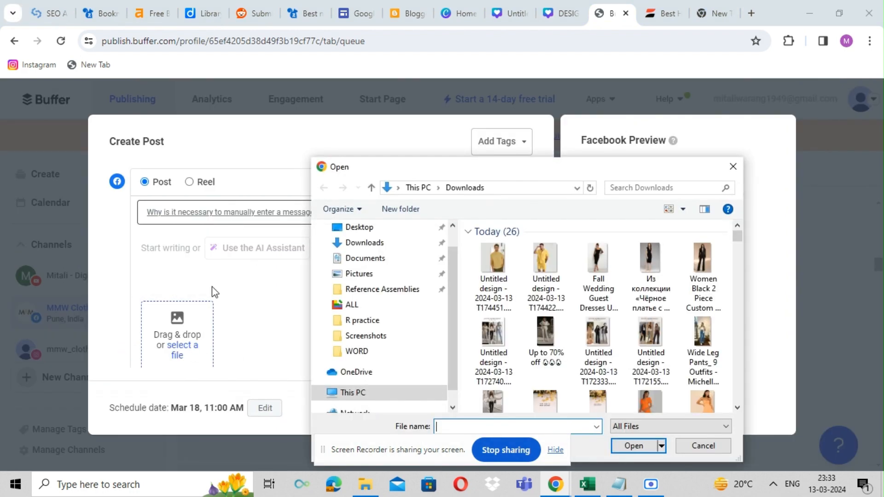
click(650, 334)
click(631, 446)
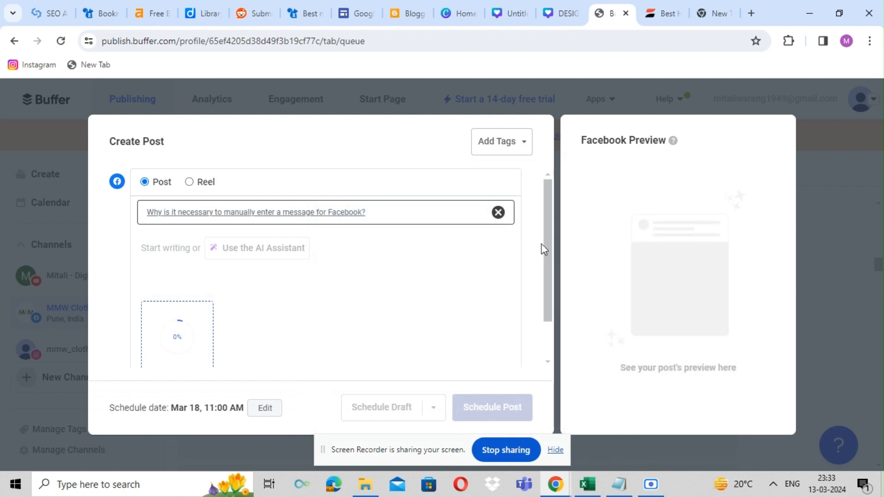
drag(548, 260, 543, 304)
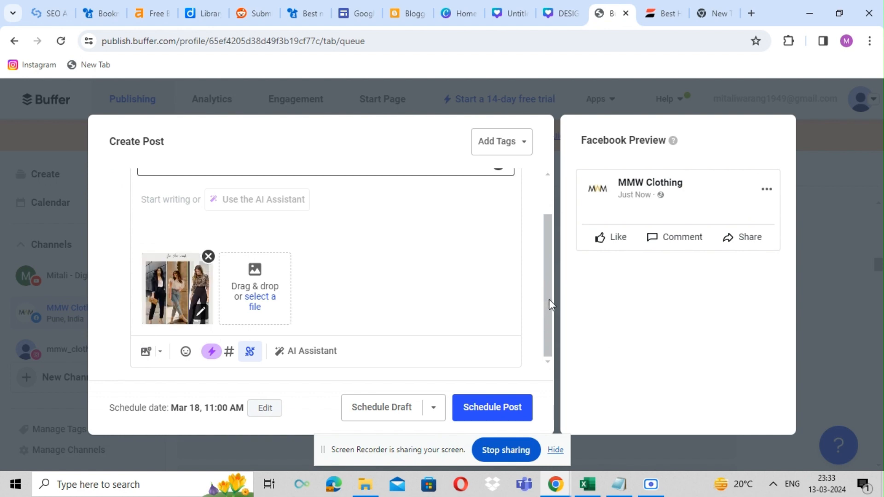
drag(548, 299, 551, 241)
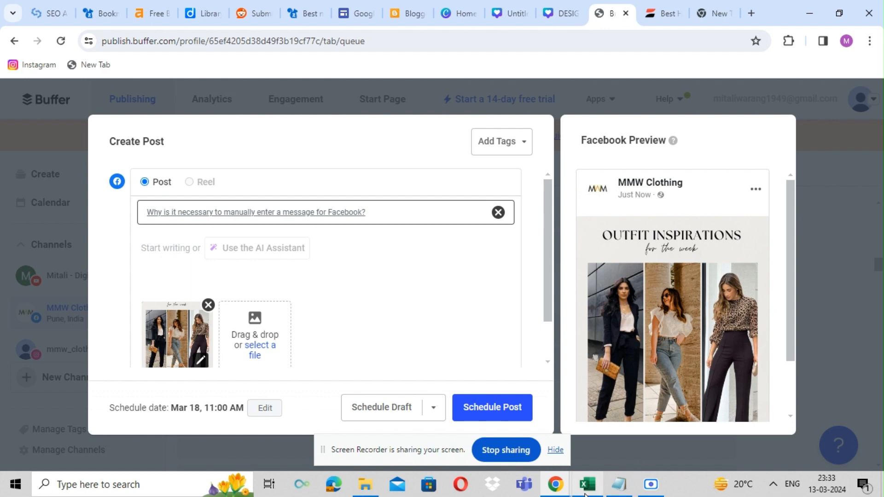
Step: Copy post 14's caption from the spreadsheet and paste it into the Buffer post's message
mouse_move(587, 484)
click(569, 423)
click(506, 383)
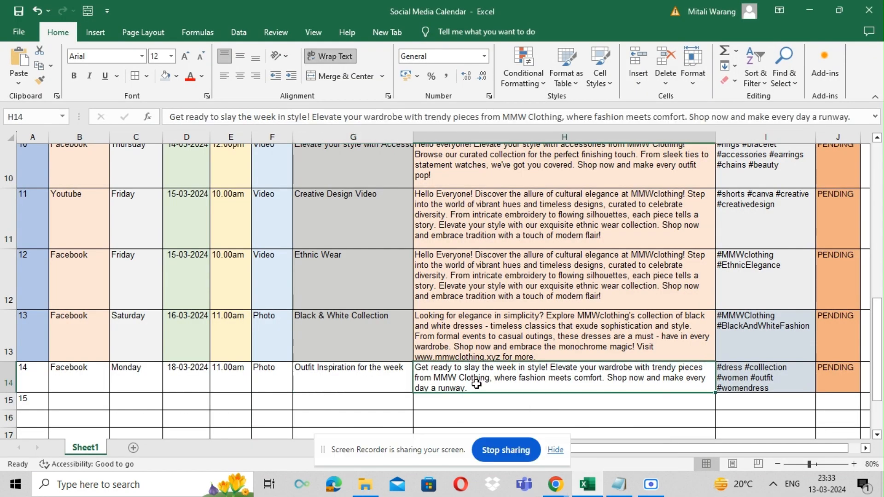
double_click(476, 387)
drag(476, 387, 414, 367)
key(ctrl+c)
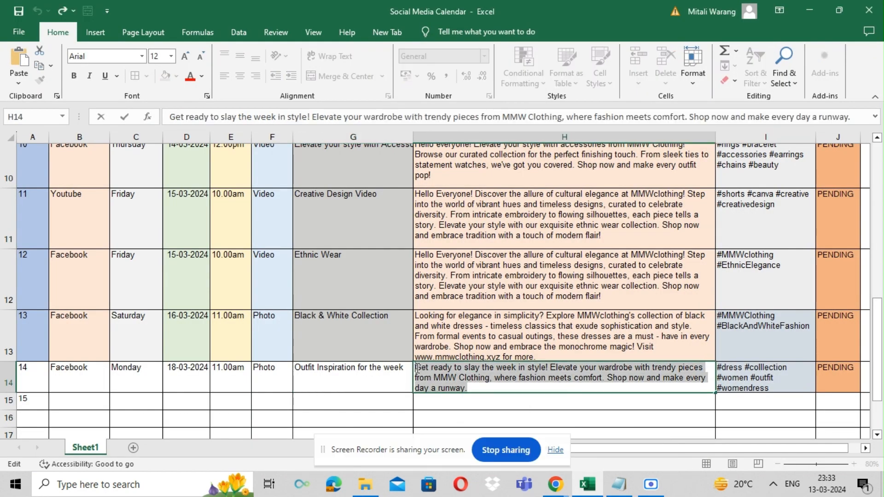
mouse_move(556, 484)
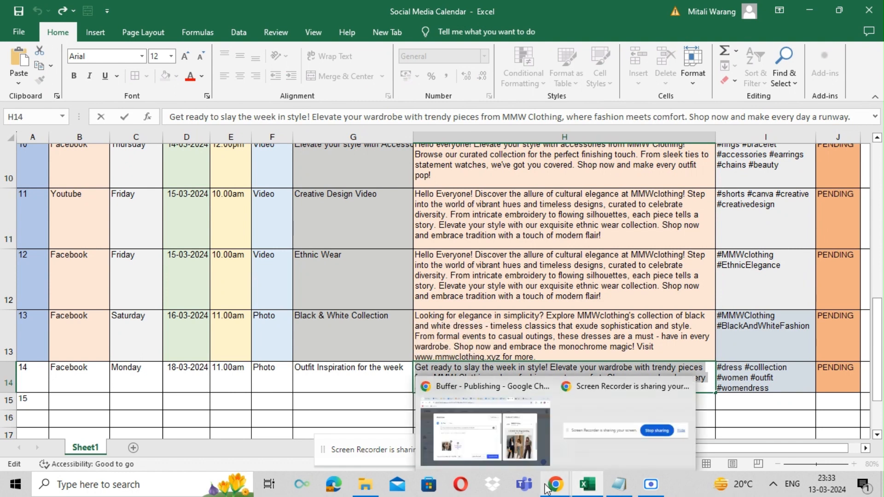
click(516, 451)
key(ctrl+v)
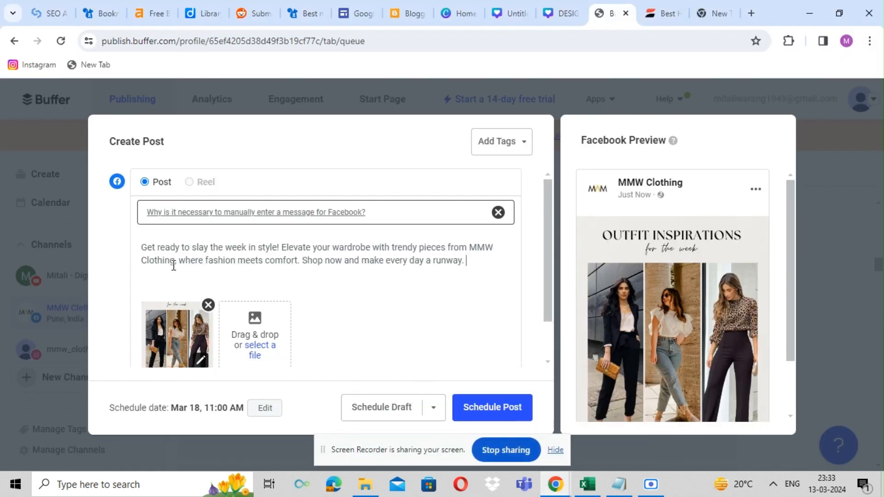
Step: Add a Hello Everyone! greeting on its own line before the caption
click(144, 247)
text(Hello Ev)
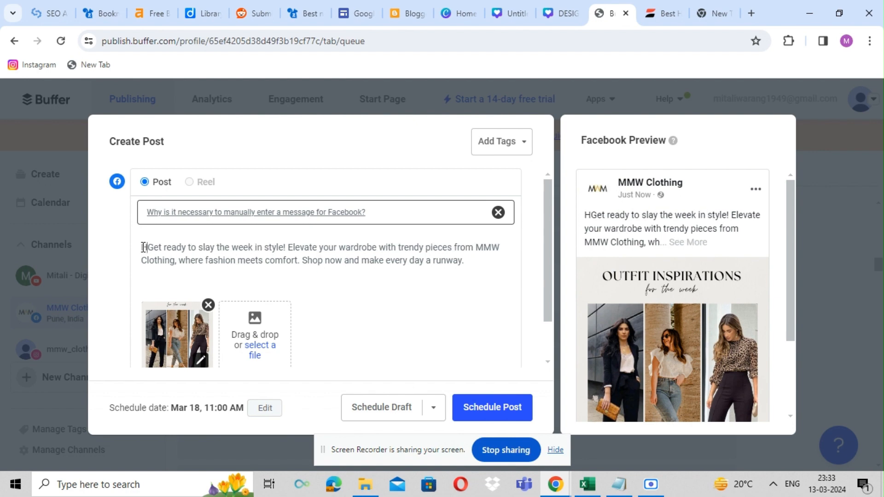
text(eryone!)
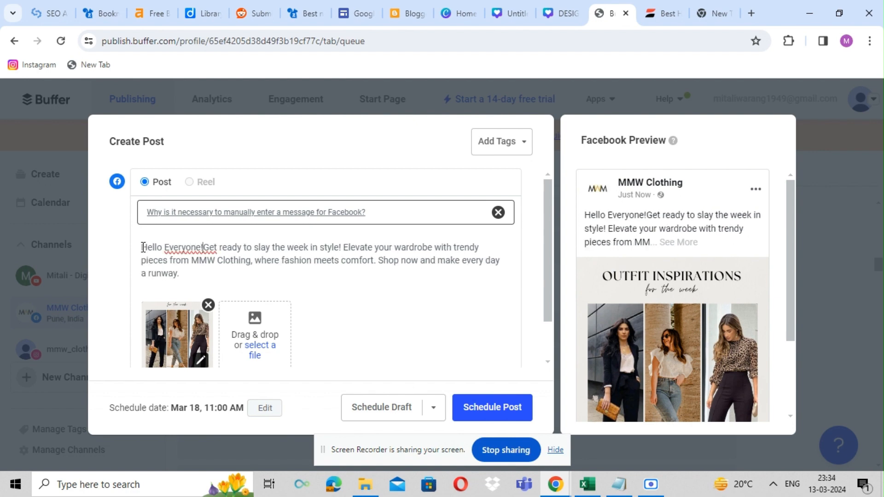
key(Return)
Step: Copy post 14's hashtags from the spreadsheet and paste them on a separate line below the Buffer caption
mouse_move(588, 485)
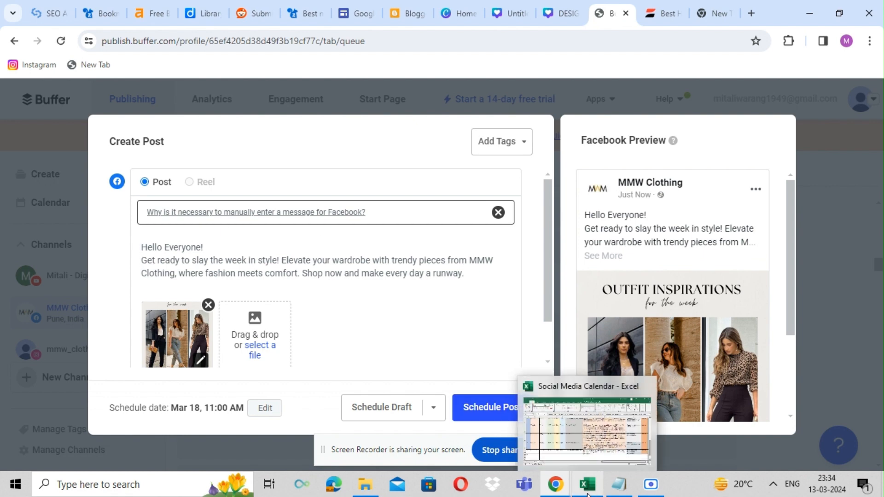
click(584, 440)
double_click(782, 385)
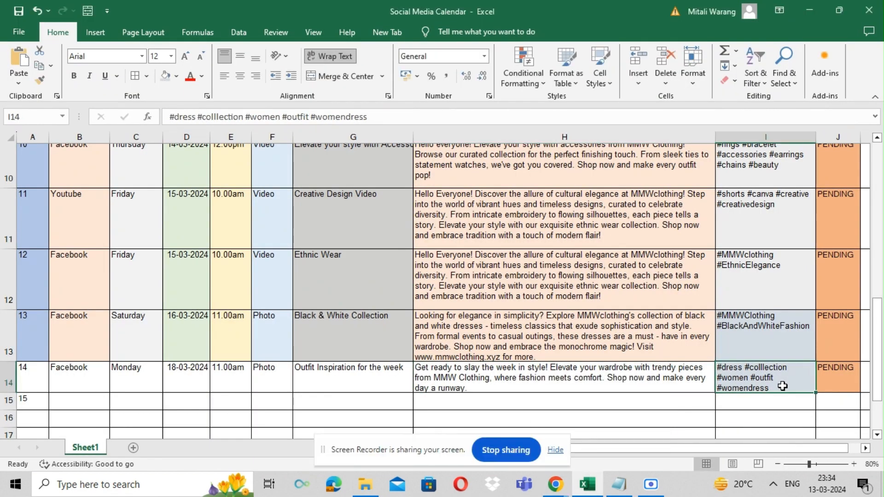
drag(782, 387, 721, 367)
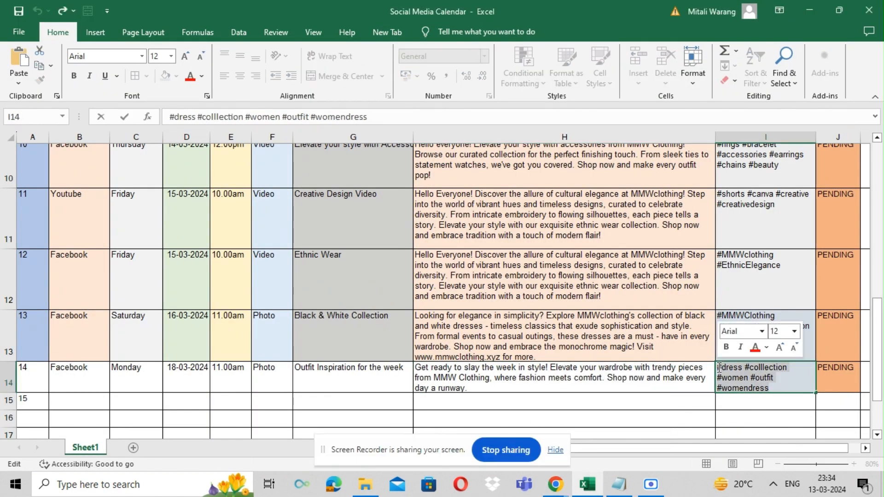
mouse_move(563, 486)
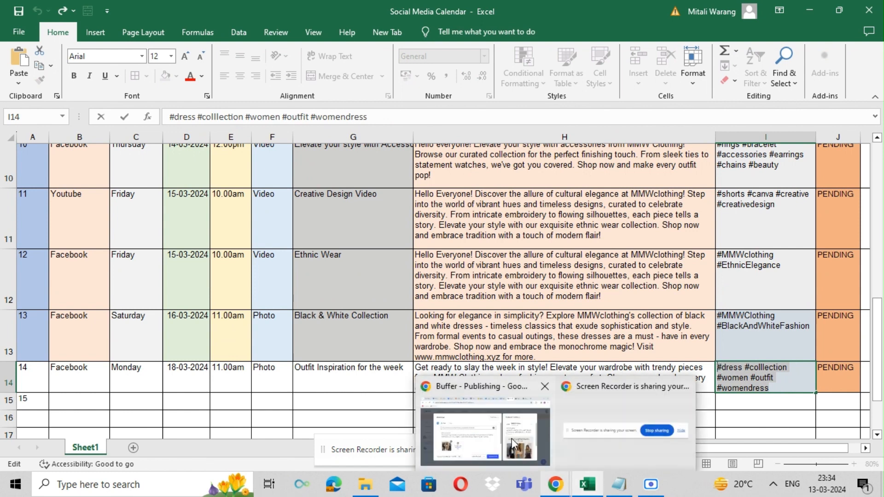
click(509, 436)
key(Return)
key(Return)
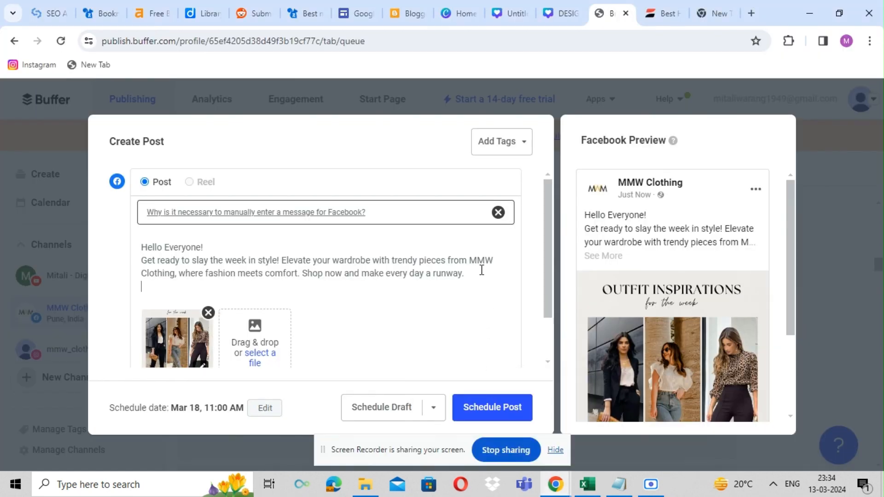
text(#dress #colllection #women #outfit #womendress)
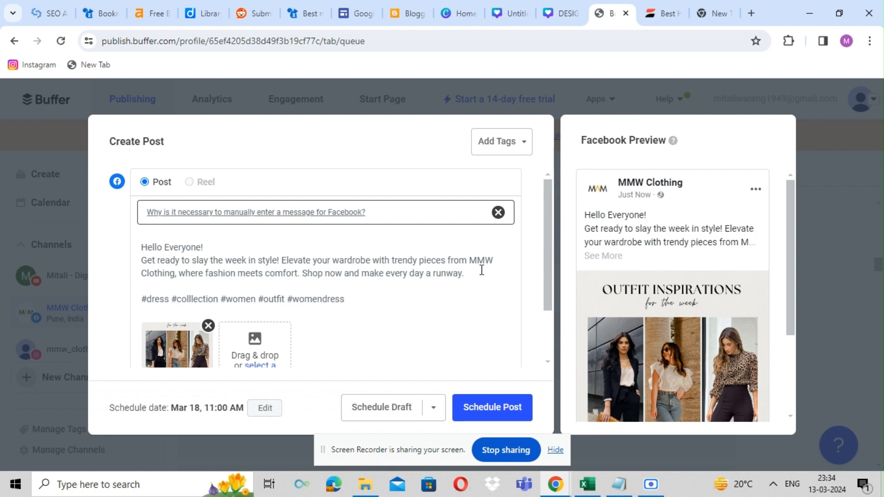
key(Return)
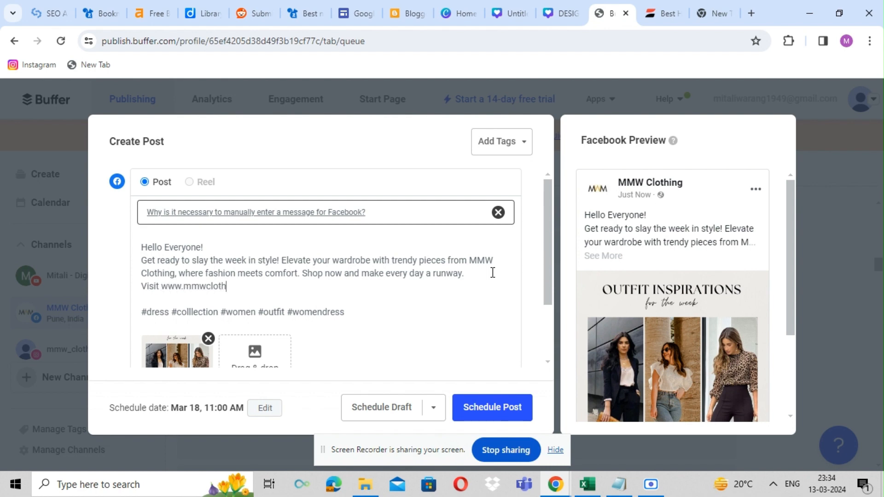
text(Visit www.mmwclothing.xyz)
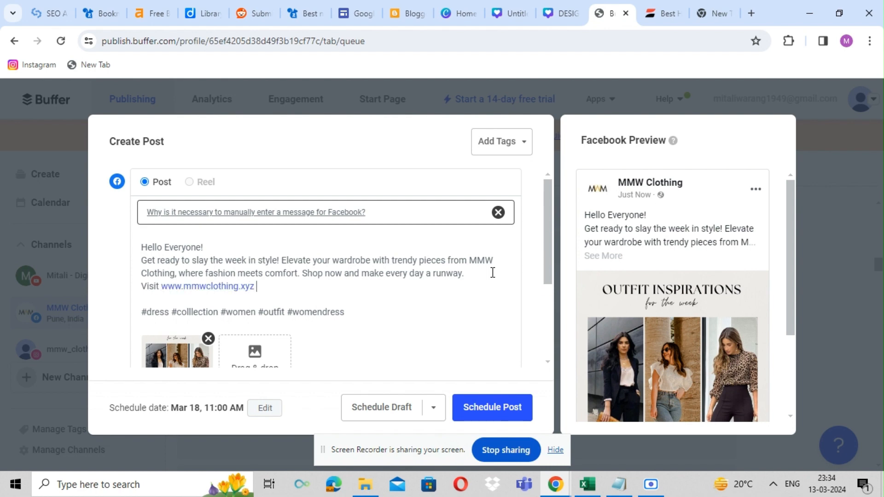
key(BackSpace)
key(BackSpace)
key(BackSpace)
key(BackSpace)
key(BackSpace)
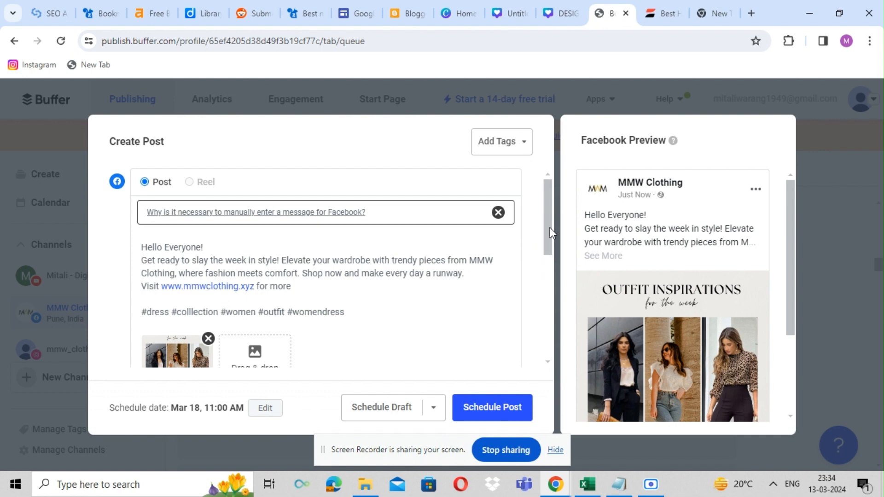
Step: Dismiss the suggested media panel and schedule the Facebook post
drag(550, 227, 546, 308)
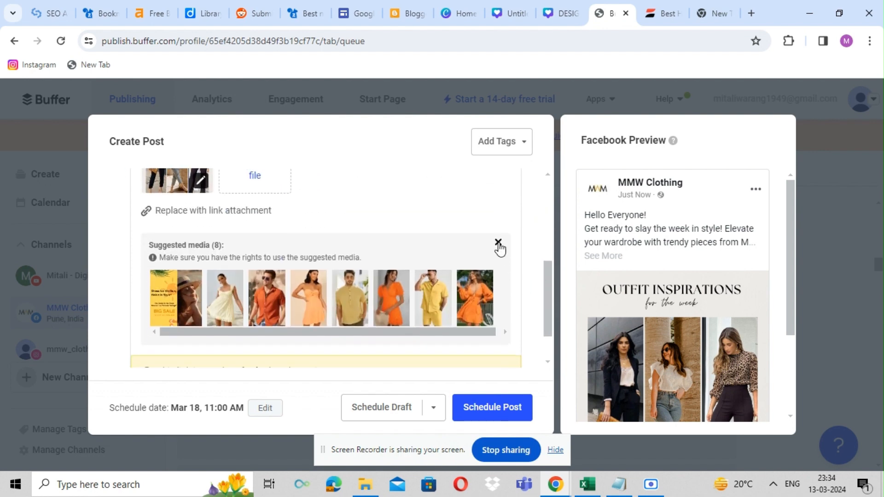
click(498, 243)
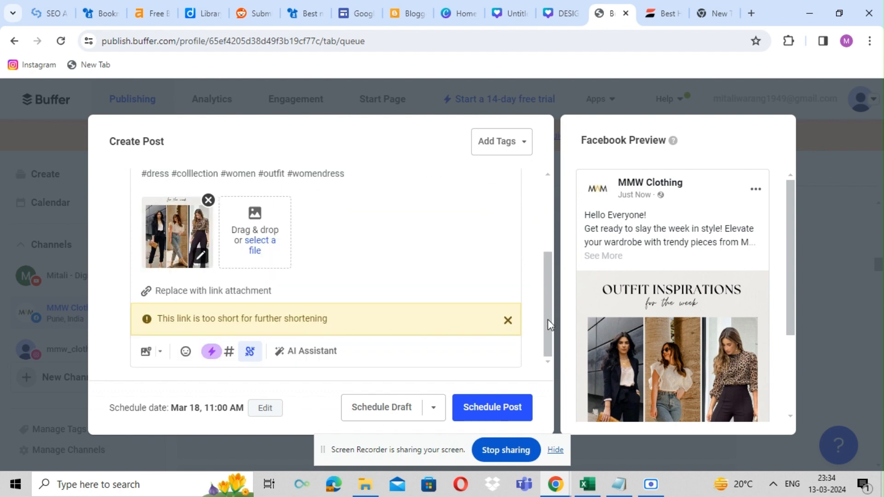
drag(550, 324, 548, 275)
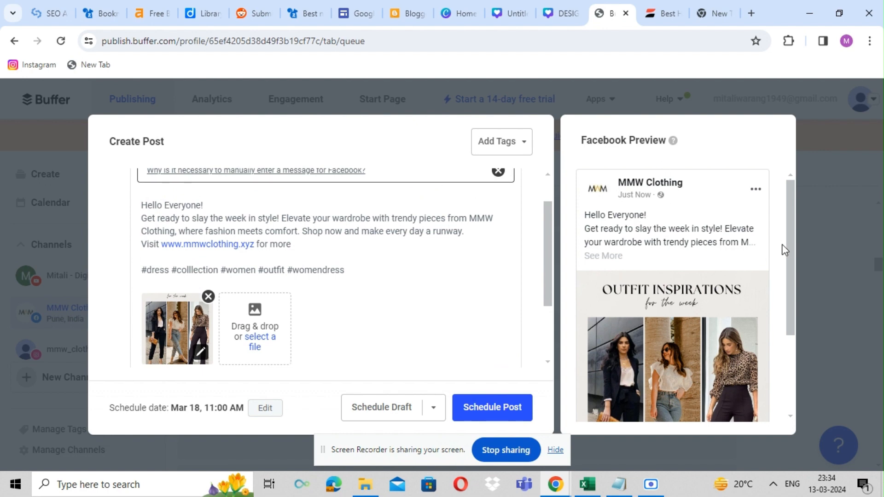
mouse_move(791, 245)
mouse_down()
mouse_move(789, 340)
mouse_move(788, 228)
mouse_up()
click(505, 409)
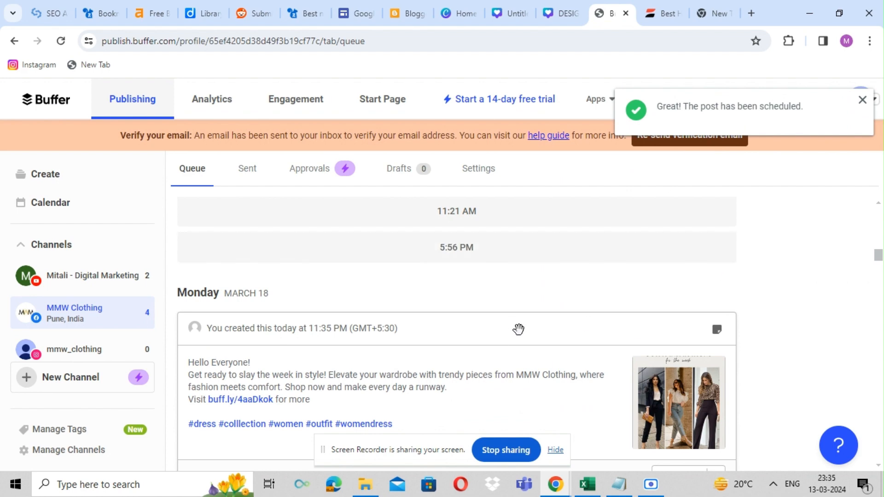
Step: Check the scheduled post in the queue and on March 18 in the calendar's month view
scroll(878, 255, down, 2)
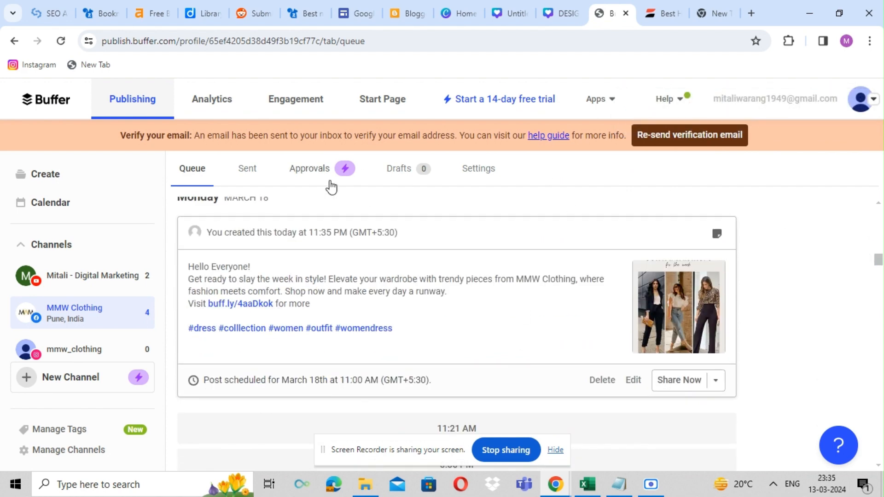
click(52, 214)
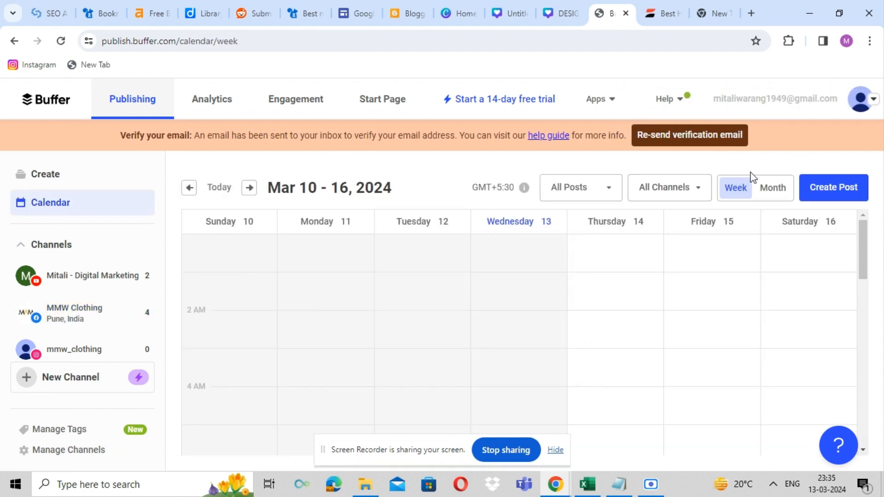
click(774, 194)
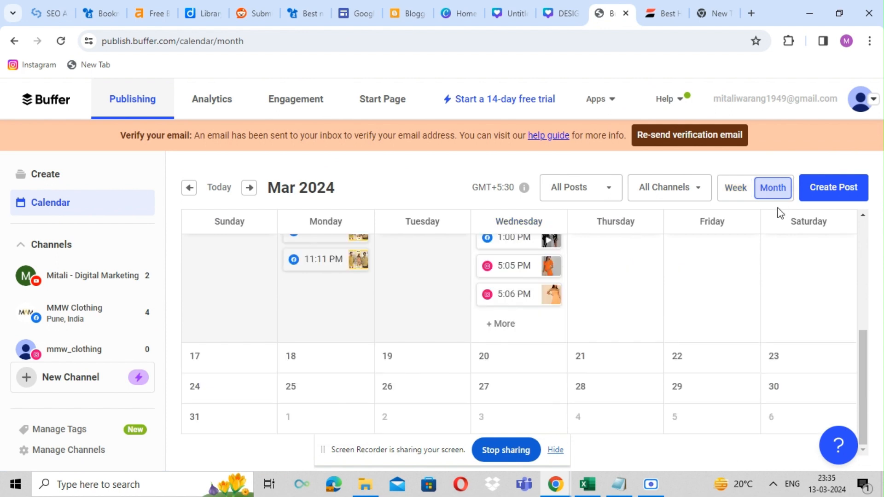
scroll(849, 383, down, 2)
mouse_move(351, 302)
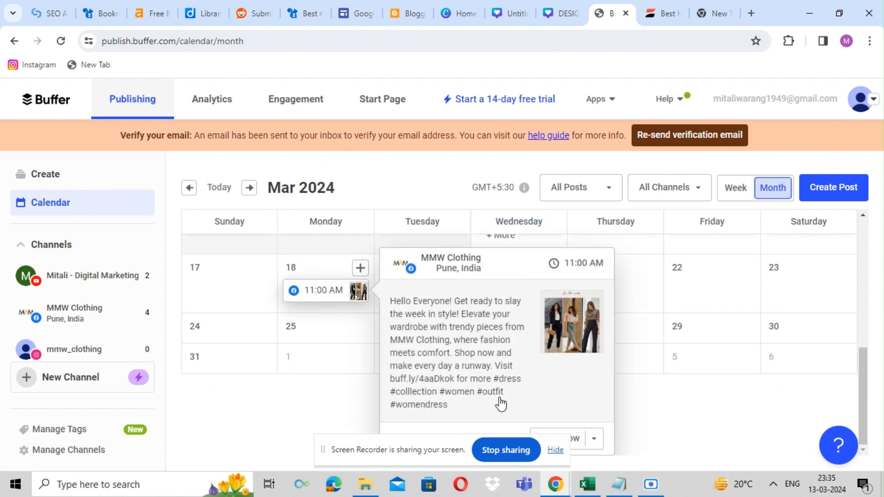
Step: Return to the Social Media Calendar spreadsheet and review it from the top
click(585, 483)
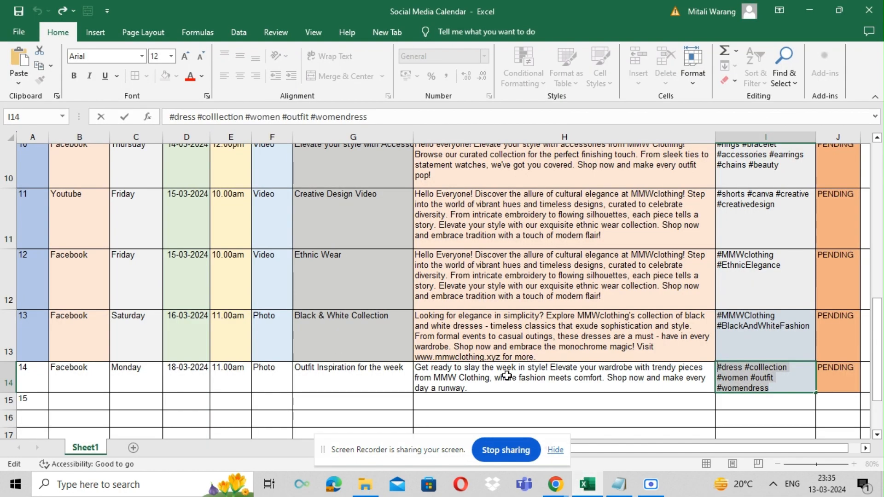
click(479, 399)
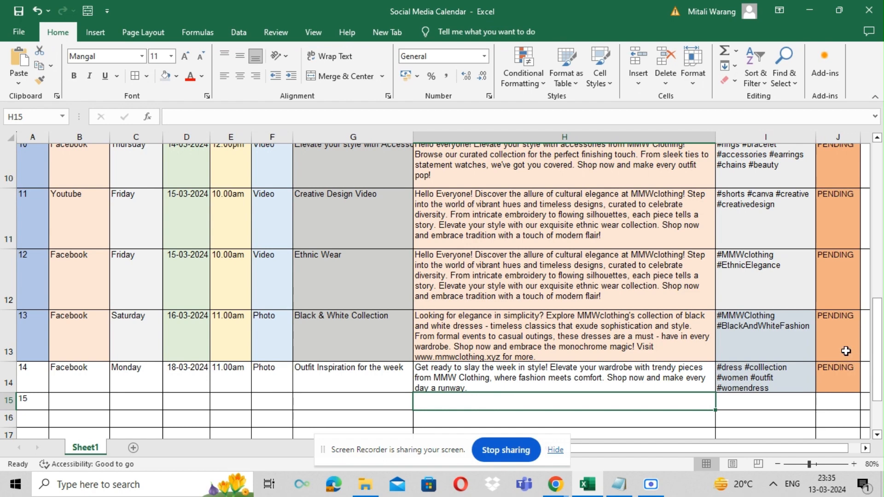
drag(882, 339, 882, 296)
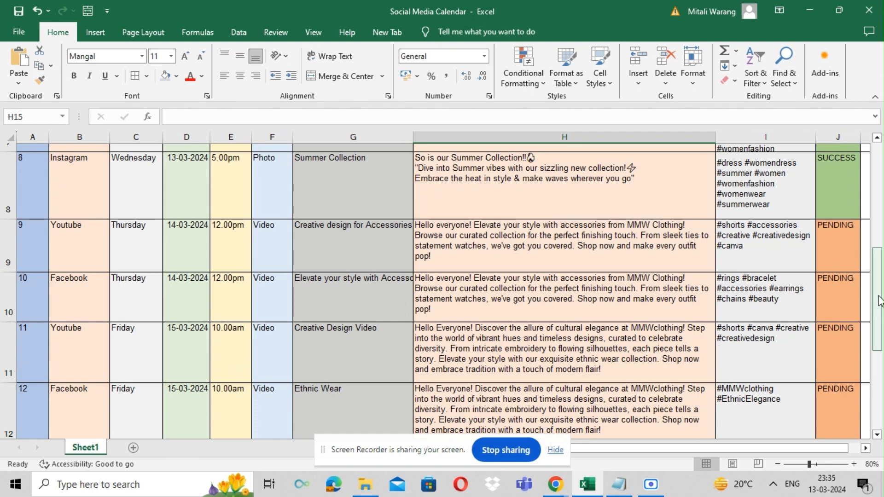
drag(877, 299, 881, 191)
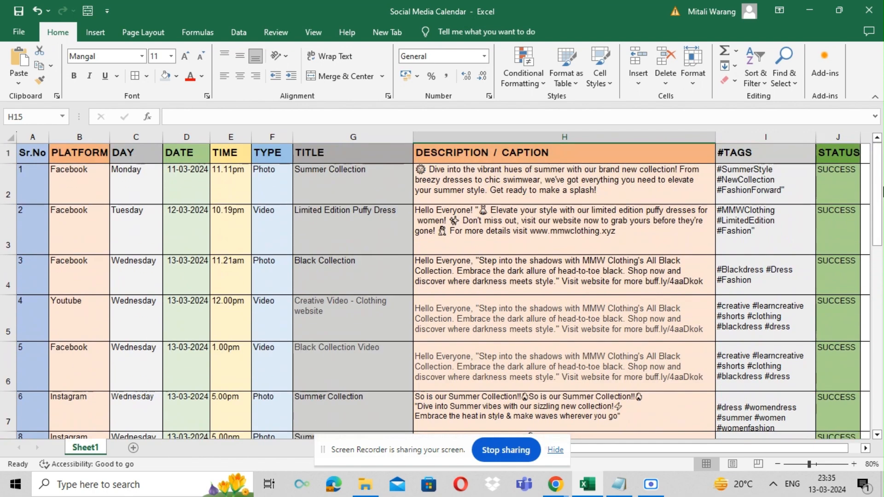